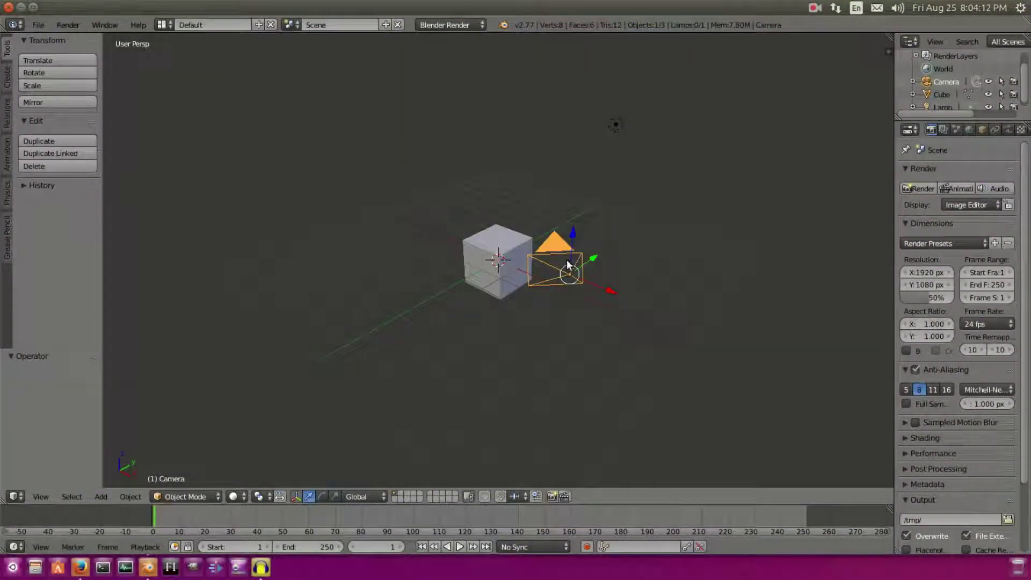
# Step: Delete the camera from the scene and select the lamp
pyautogui.press('Delete')
pyautogui.rightClick(624, 125)
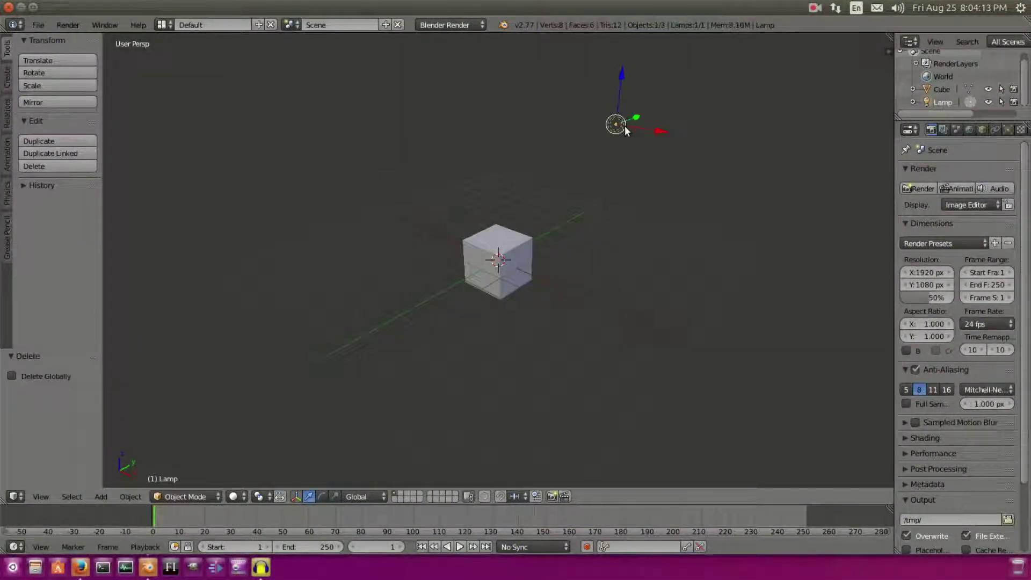
# Step: Cut one horizontal loop around the cube and scale it by about 4.664 along the Y axis
pyautogui.moveTo(801, 304); pyautogui.dragTo(554, 248, button='middle')
pyautogui.moveTo(476, 251); pyautogui.dragTo(569, 237, button='middle')
pyautogui.scroll(2, 530, 254)
pyautogui.scroll(2, 532, 253)
pyautogui.rightClick(531, 255)
pyautogui.moveTo(647, 245); pyautogui.dragTo(694, 227, button='middle')
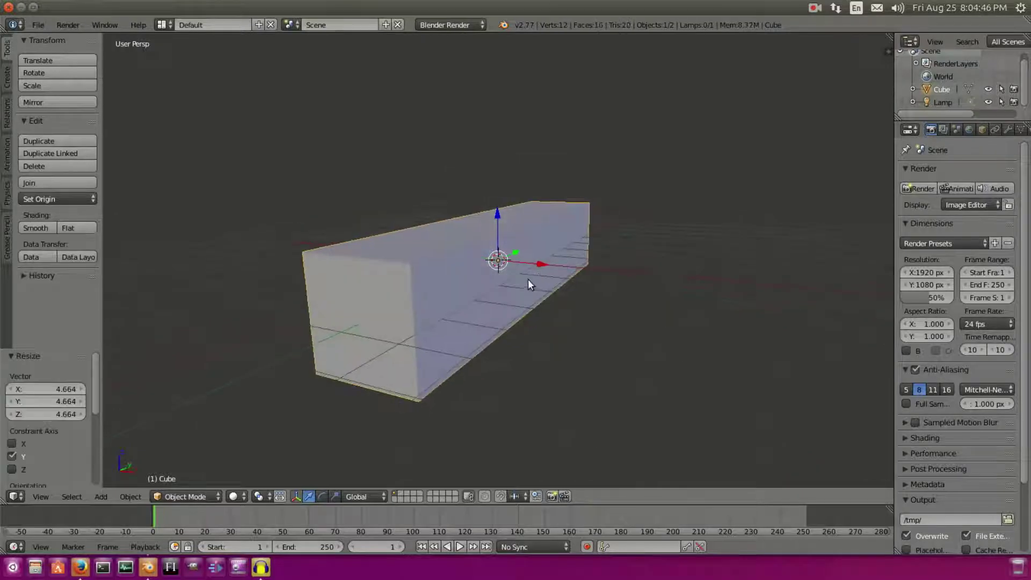
pyautogui.moveTo(527, 279); pyautogui.dragTo(562, 282, button='middle')
pyautogui.moveTo(492, 298); pyautogui.dragTo(540, 273, button='middle')
# Step: Add a crosswise loop cut to the stretched block and slide it close to the front end
pyautogui.press('Tab')
pyautogui.rightClick(397, 497)
pyautogui.click(397, 496)
pyautogui.rightClick(454, 252)
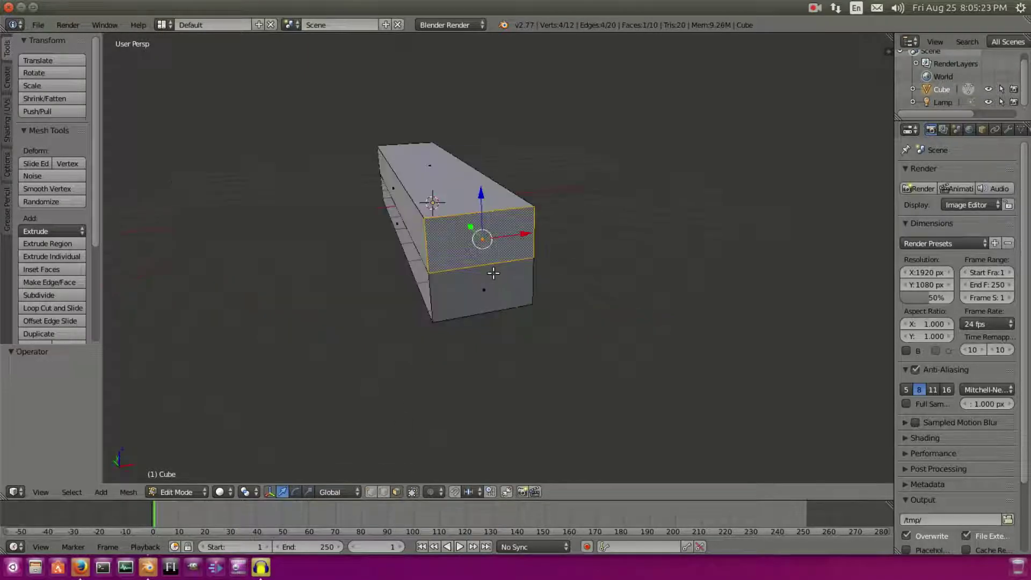
pyautogui.moveTo(493, 272); pyautogui.dragTo(537, 291, button='middle')
pyautogui.scroll(3, 465, 272)
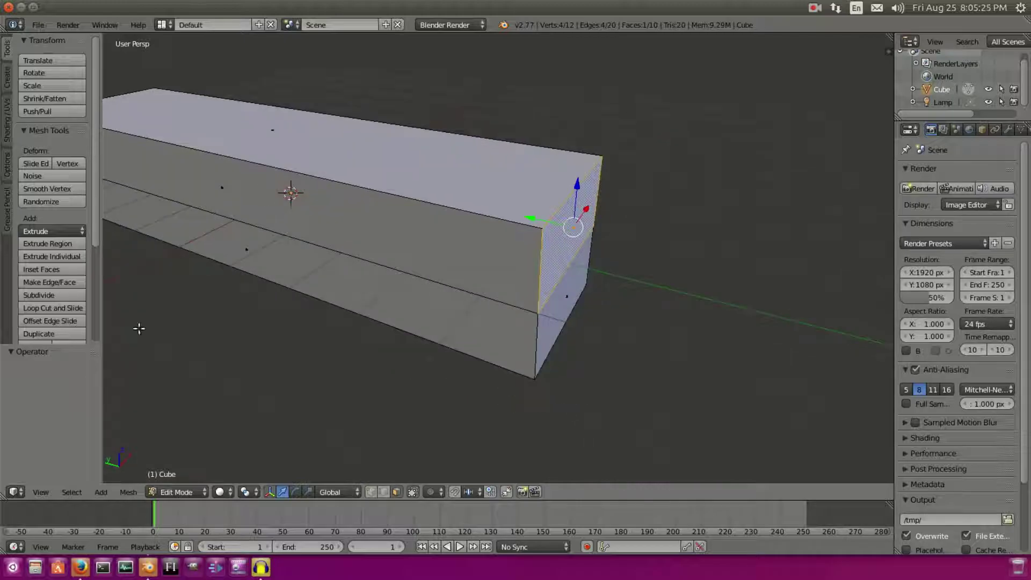
pyautogui.click(58, 310)
pyautogui.click(321, 269)
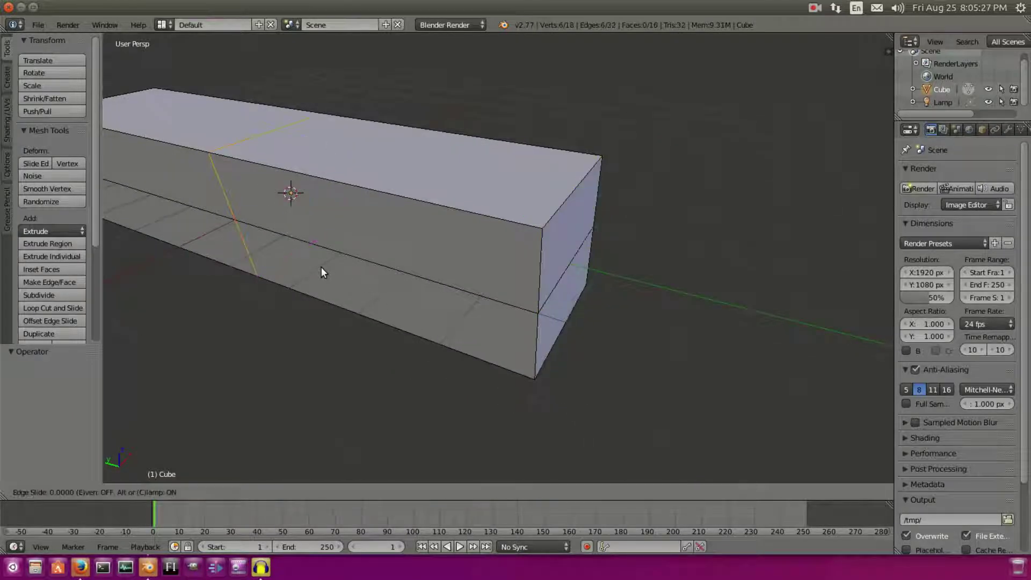
pyautogui.click(549, 324)
pyautogui.moveTo(613, 325); pyautogui.dragTo(463, 302, button='middle')
pyautogui.press('Tab')
pyautogui.press('Tab')
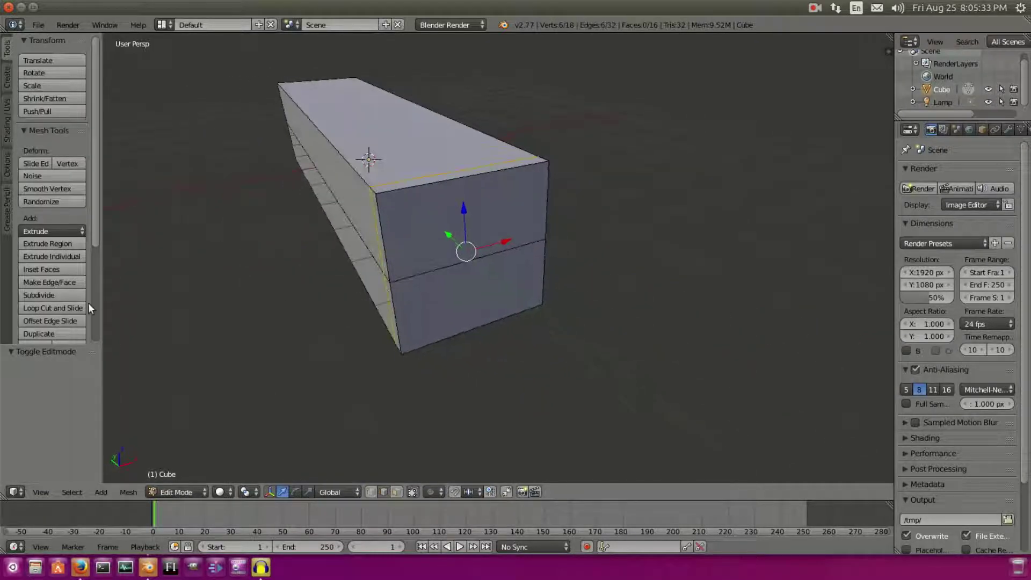
# Step: Add three lengthwise loop cuts that divide the block's front end into four equal columns
pyautogui.click(71, 308)
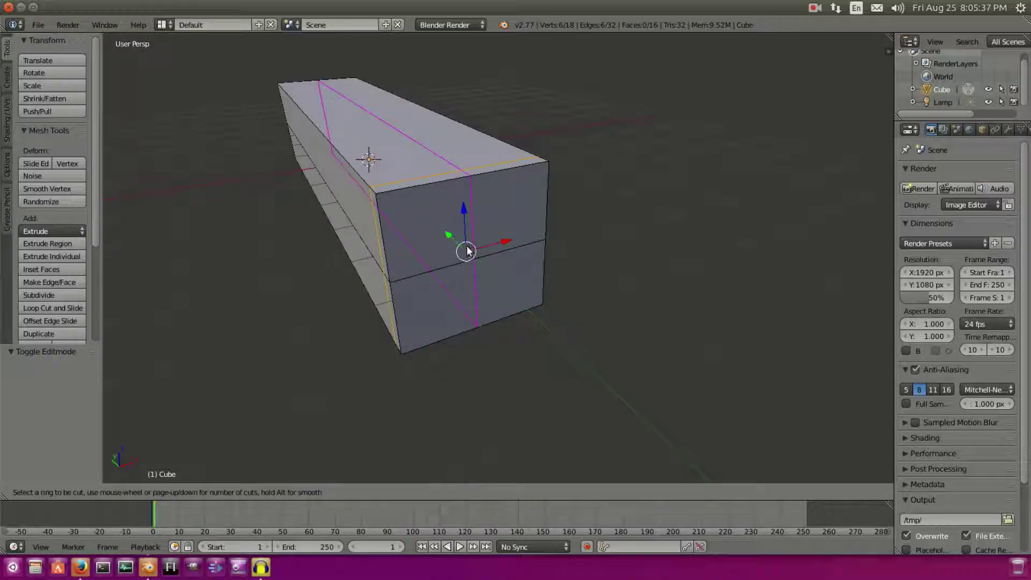
pyautogui.scroll(1, 472, 247)
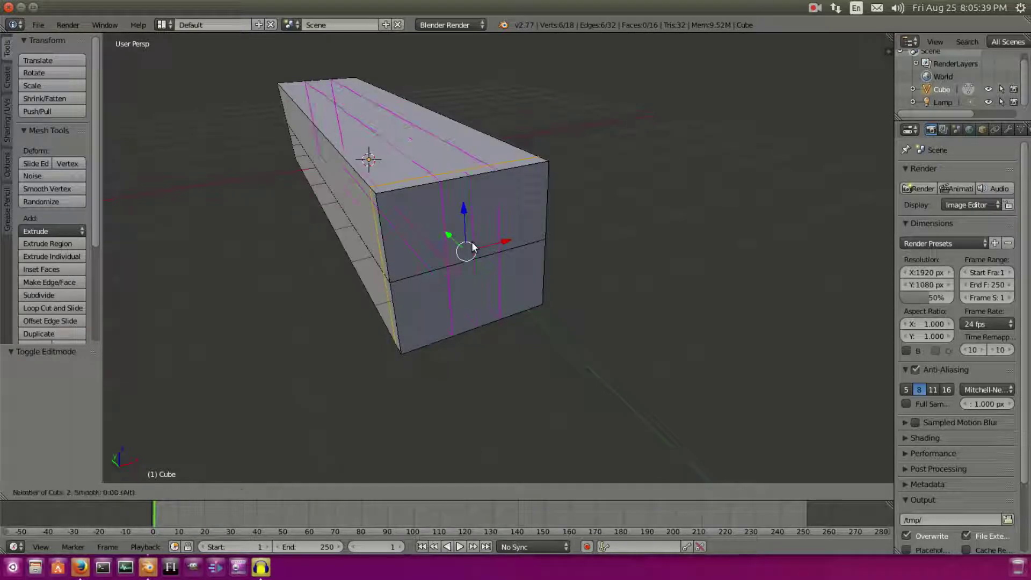
pyautogui.scroll(1, 472, 240)
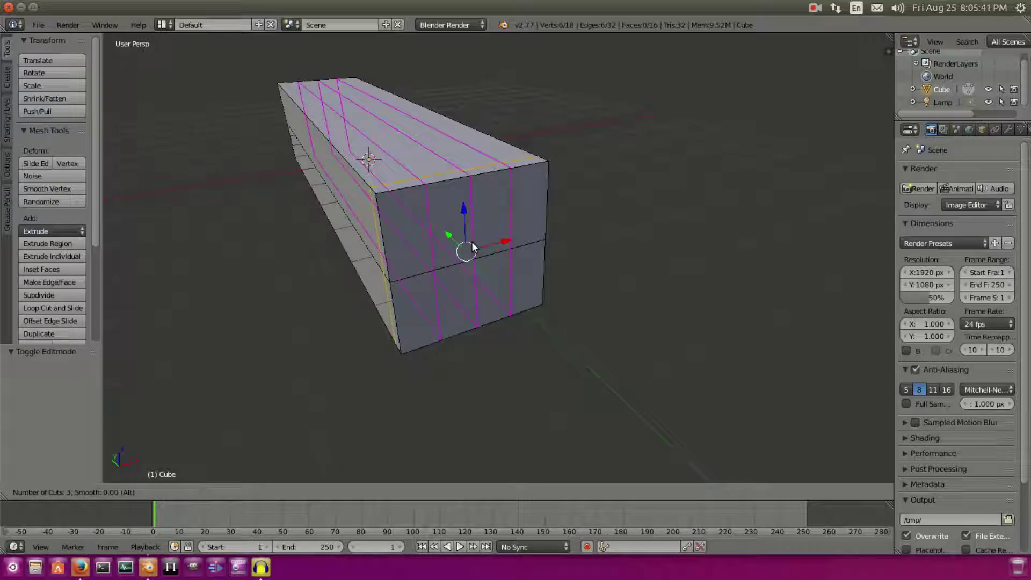
pyautogui.scroll(-1, 472, 246)
pyautogui.scroll(1, 472, 244)
pyautogui.click(471, 246)
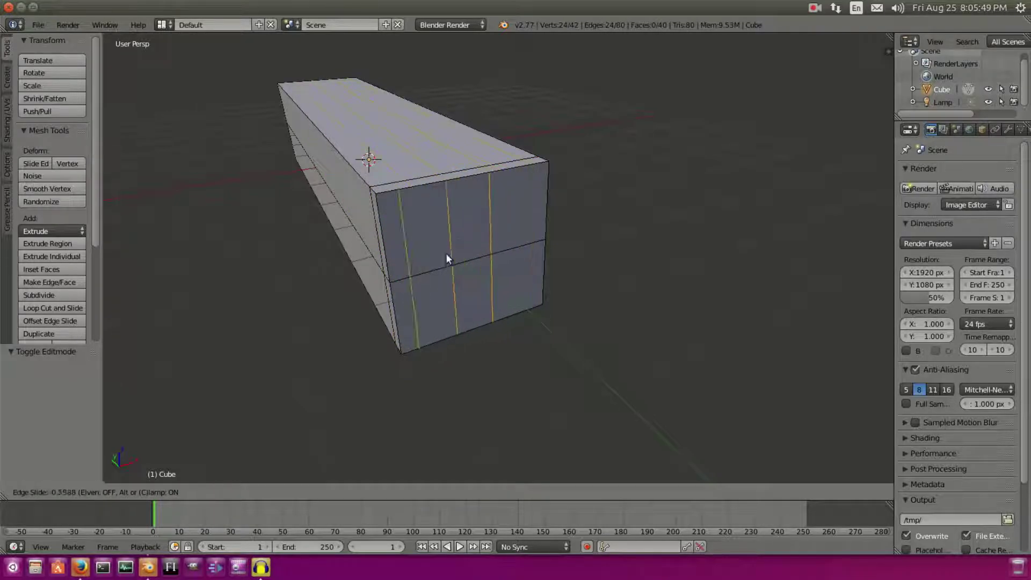
pyautogui.click(491, 244)
# Step: Try to extrude the upper corner face on the block's front end
pyautogui.moveTo(491, 245); pyautogui.dragTo(634, 263, button='middle')
pyautogui.moveTo(461, 209); pyautogui.dragTo(468, 234, button='middle')
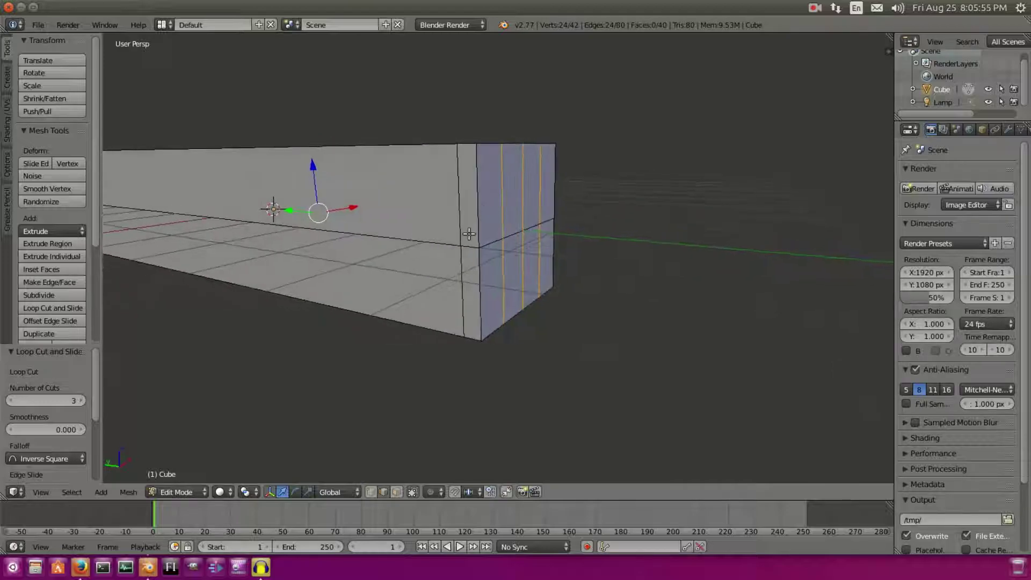
pyautogui.moveTo(510, 206); pyautogui.dragTo(444, 187, button='middle')
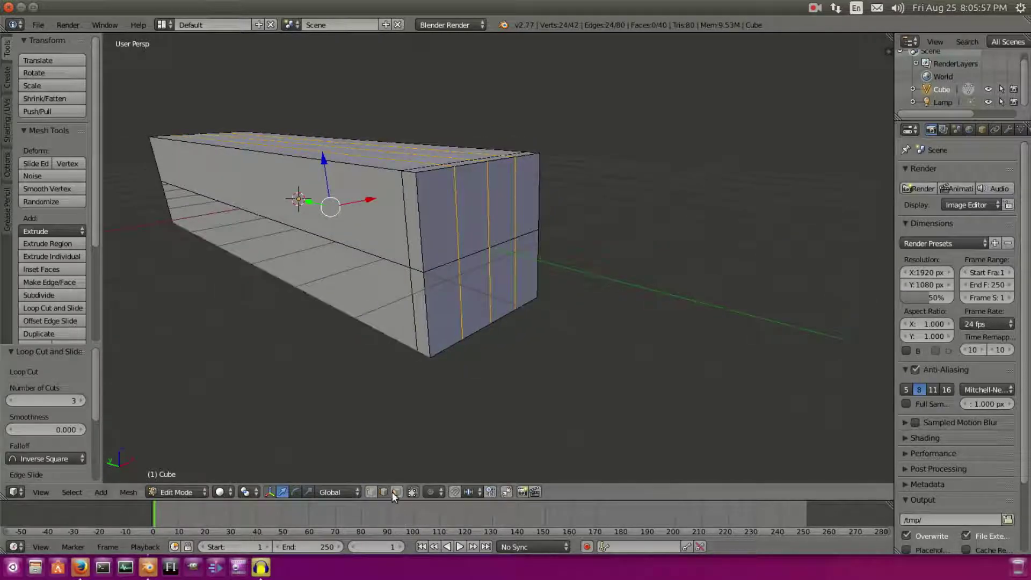
pyautogui.click(397, 492)
pyautogui.rightClick(434, 215)
pyautogui.press('e')
pyautogui.click(542, 231)
pyautogui.moveTo(542, 231); pyautogui.dragTo(578, 247, button='middle')
pyautogui.hotkey('ctrl', 'z')
pyautogui.hotkey('ctrl', 'z')
# Step: Select the horizontal edge loop around the block and raise it by about 0.429 along Z
pyautogui.rightClick(371, 245)
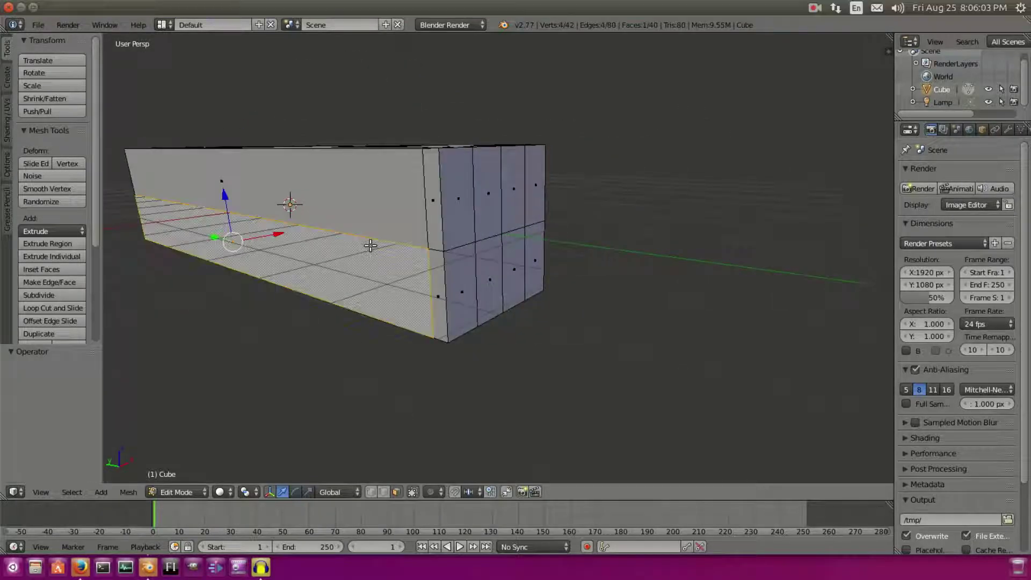
pyautogui.moveTo(398, 236); pyautogui.dragTo(401, 248, button='middle')
pyautogui.rightClick(418, 264)
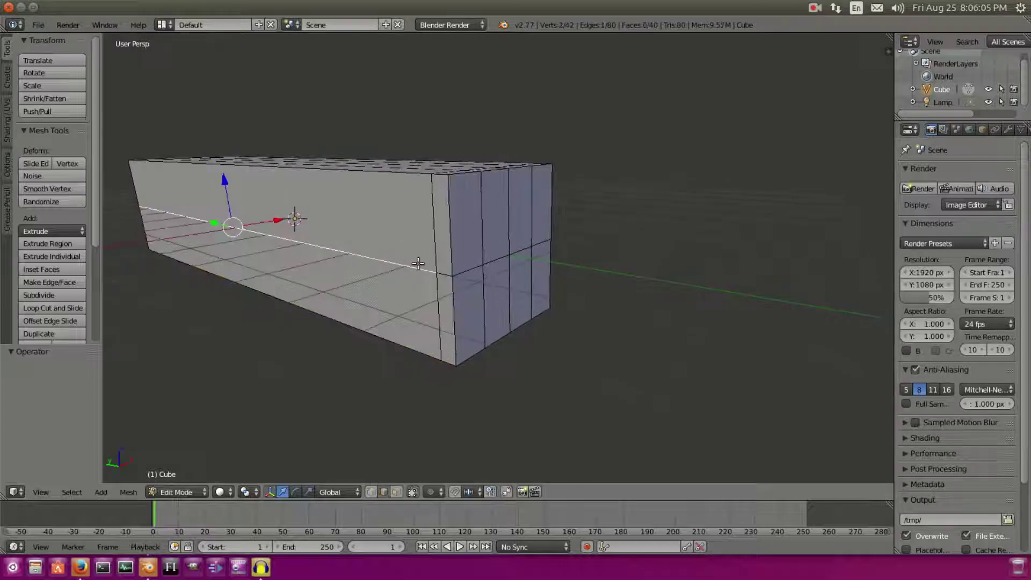
pyautogui.rightClick(412, 268)
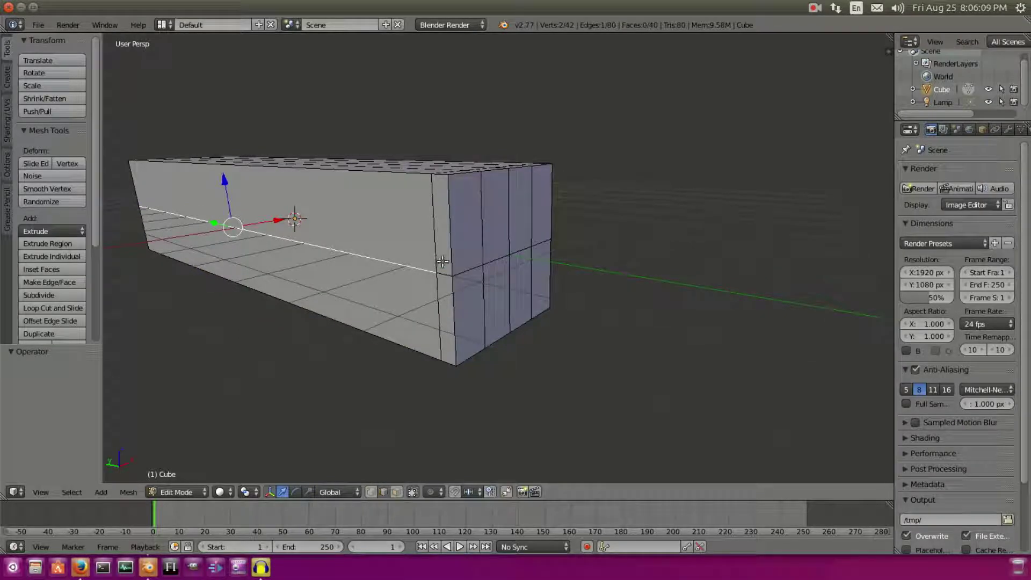
pyautogui.keyDown('alt'); pyautogui.rightClick(477, 268); pyautogui.keyUp('alt')
pyautogui.moveTo(542, 257); pyautogui.dragTo(473, 246, button='middle')
pyautogui.moveTo(397, 232); pyautogui.dragTo(278, 163, button='middle')
pyautogui.moveTo(307, 179); pyautogui.dragTo(329, 152)
pyautogui.moveTo(532, 217); pyautogui.dragTo(514, 208, button='middle')
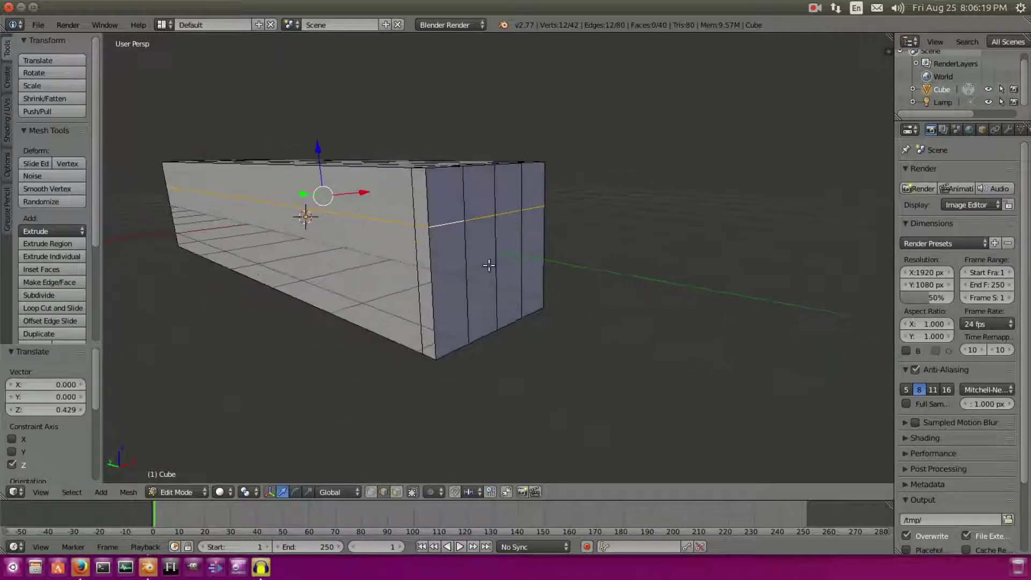
# Step: Extrude the first and third upper faces of the front end by about 1.396 to form two fingers
pyautogui.click(397, 492)
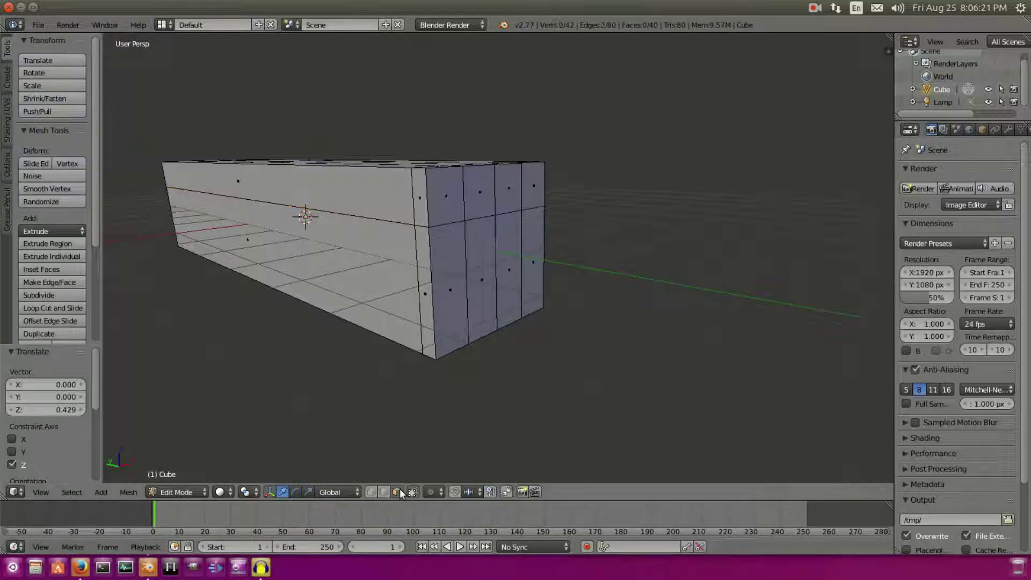
pyautogui.rightClick(438, 199)
pyautogui.moveTo(438, 200); pyautogui.dragTo(504, 251, button='middle')
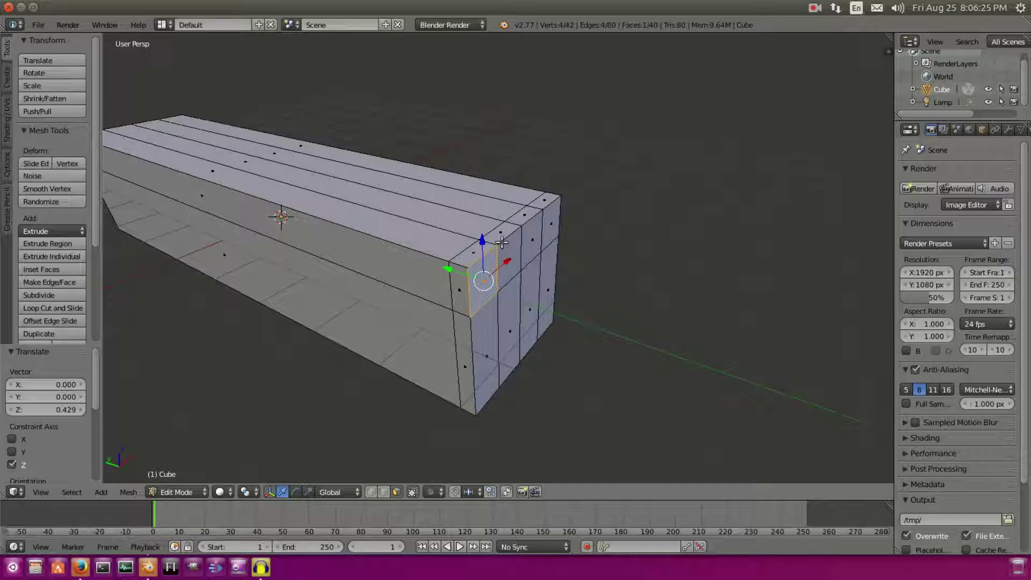
pyautogui.press('KP_5')
pyautogui.press('KP_7')
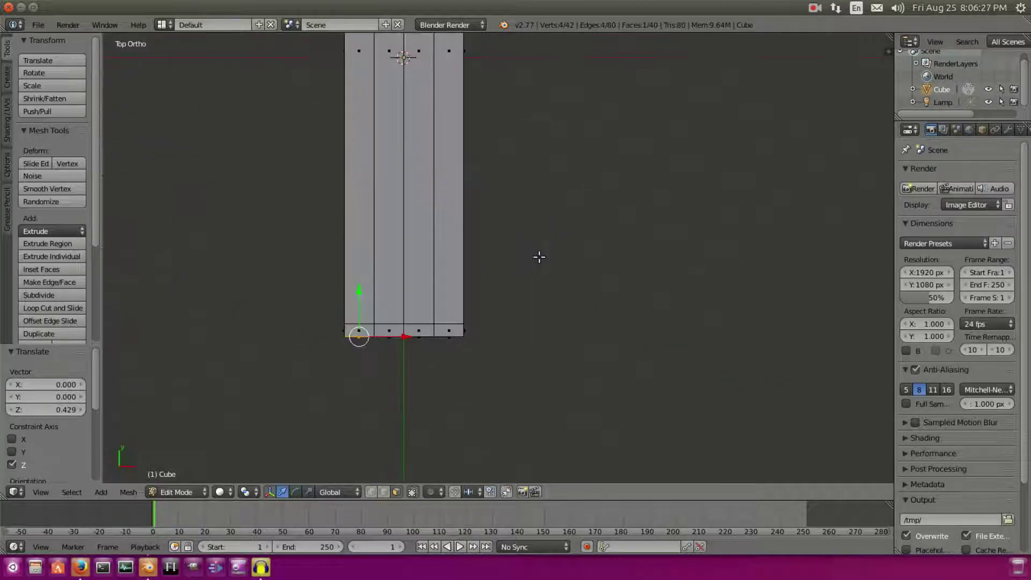
pyautogui.scroll(3, 412, 363)
pyautogui.keyDown('shift'); pyautogui.moveTo(412, 362); pyautogui.dragTo(642, 257, button='middle'); pyautogui.keyUp('shift')
pyautogui.scroll(1, 593, 344)
pyautogui.keyDown('shift'); pyautogui.moveTo(588, 326); pyautogui.dragTo(527, 160, button='middle'); pyautogui.keyUp('shift')
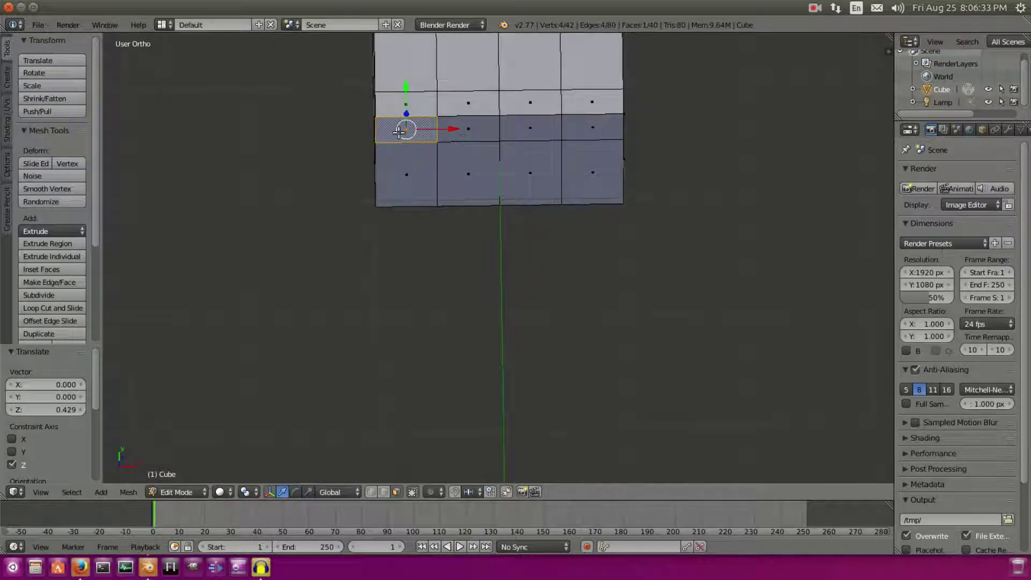
pyautogui.keyDown('shift'); pyautogui.rightClick(534, 130); pyautogui.keyUp('shift')
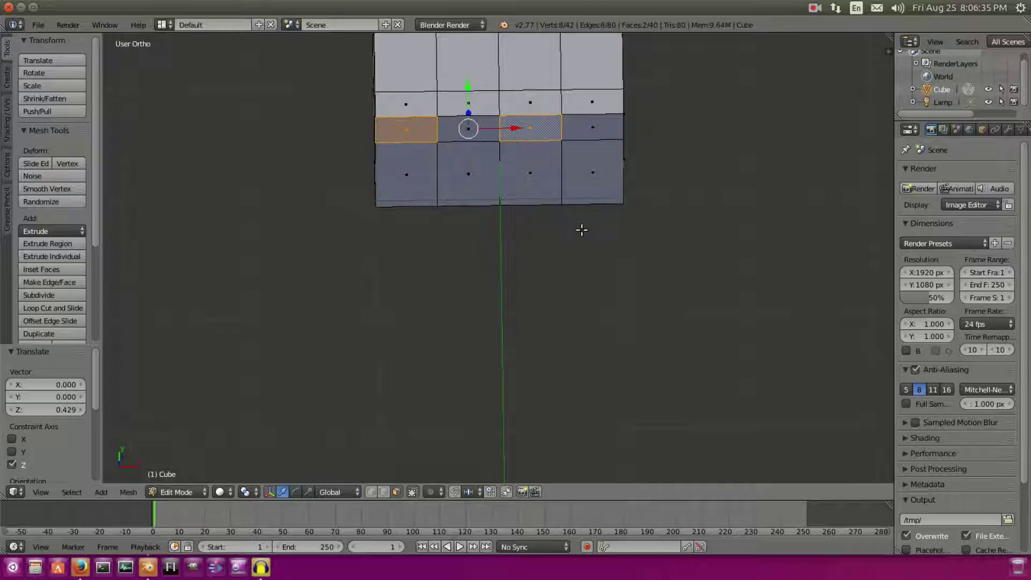
pyautogui.press('KP_7')
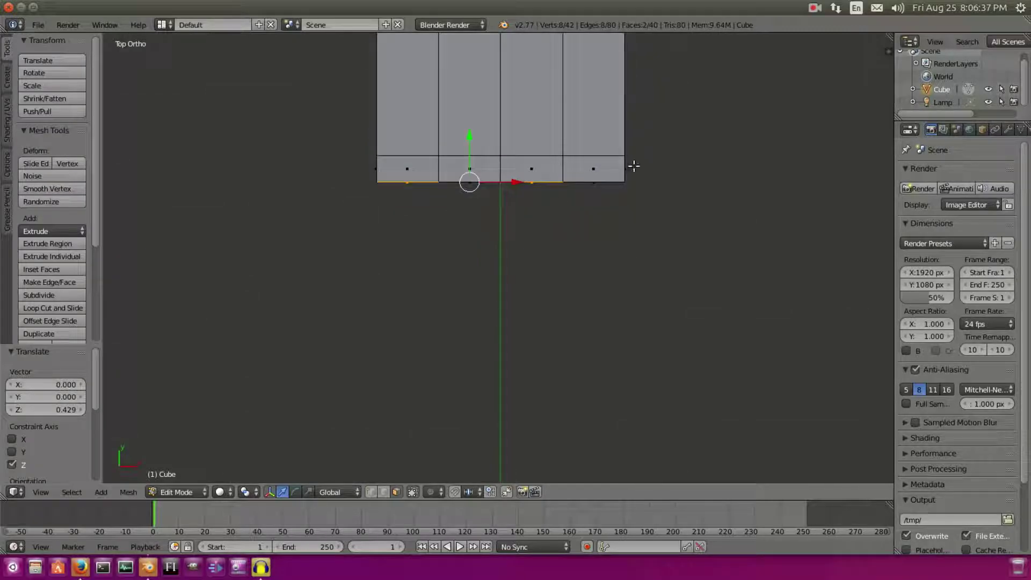
pyautogui.press('e')
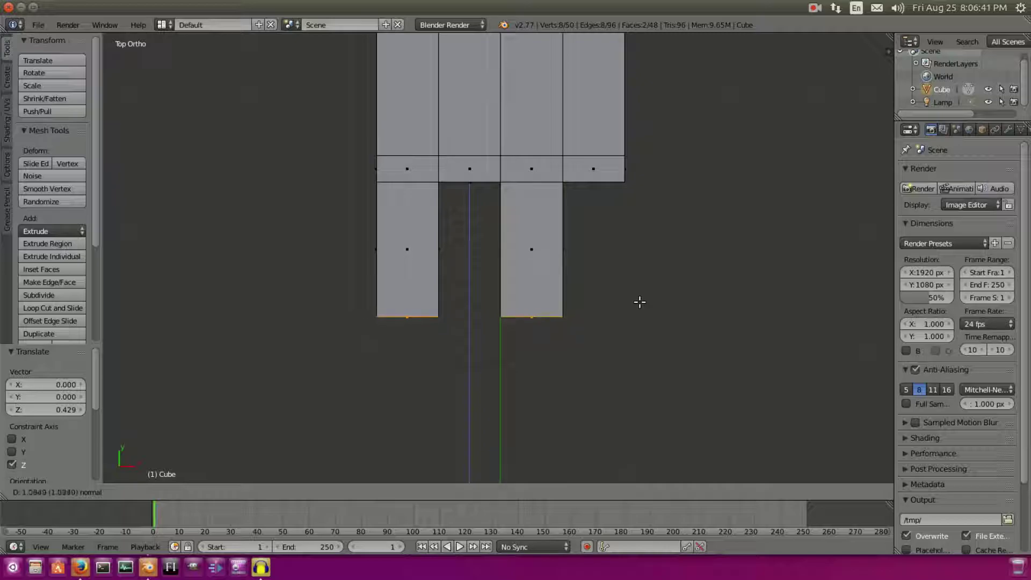
pyautogui.click(642, 339)
# Step: Extrude the upper end face between the two fingers into a middle finger slightly longer than its neighbours
pyautogui.moveTo(424, 375); pyautogui.dragTo(519, 241, button='middle')
pyautogui.rightClick(483, 110)
pyautogui.moveTo(608, 160); pyautogui.dragTo(652, 174, button='middle')
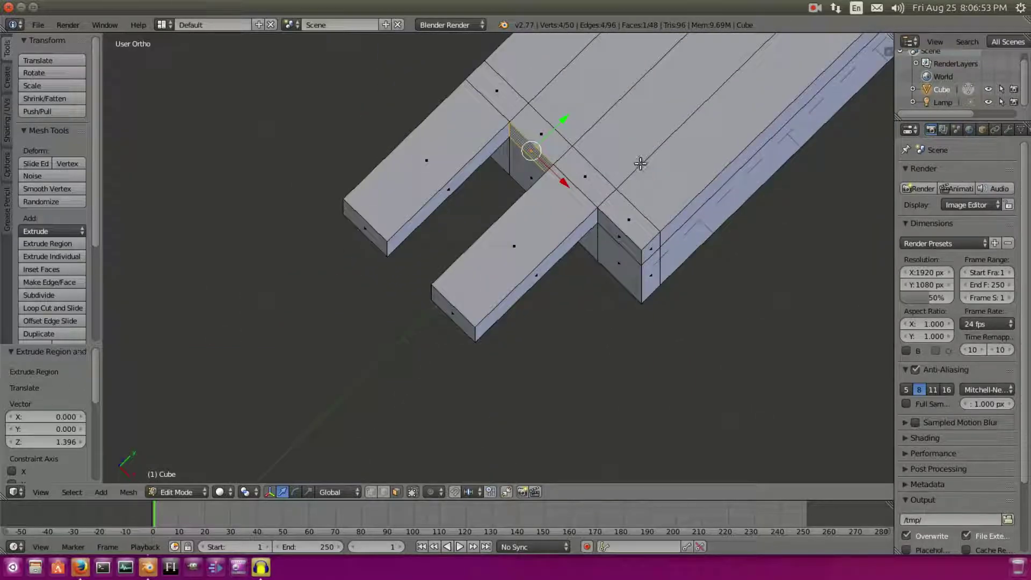
pyautogui.press('e')
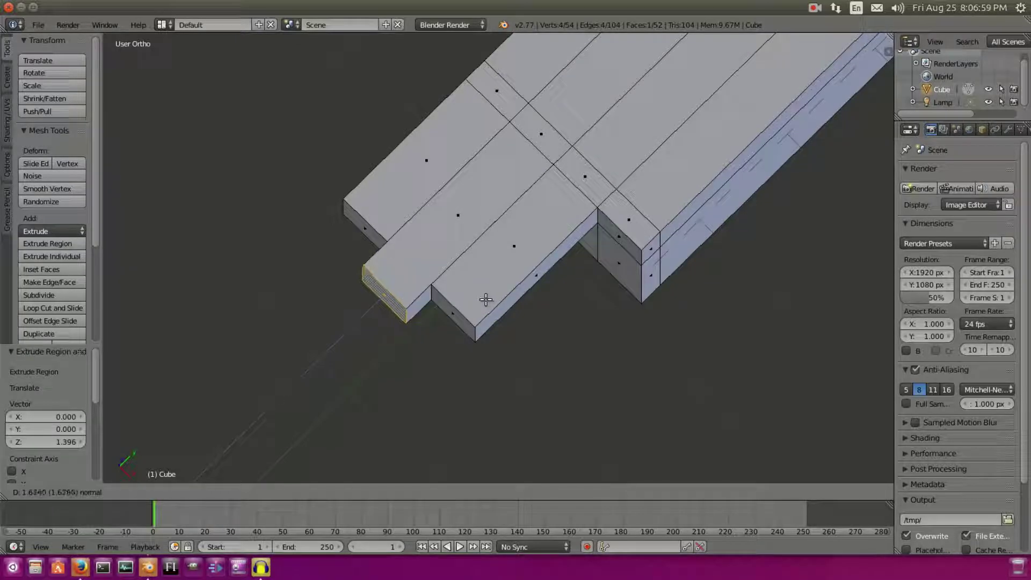
pyautogui.click(486, 299)
pyautogui.moveTo(483, 301); pyautogui.dragTo(599, 260, button='middle')
pyautogui.press('Tab')
pyautogui.scroll(3, 603, 248)
pyautogui.press('Tab')
pyautogui.press('e')
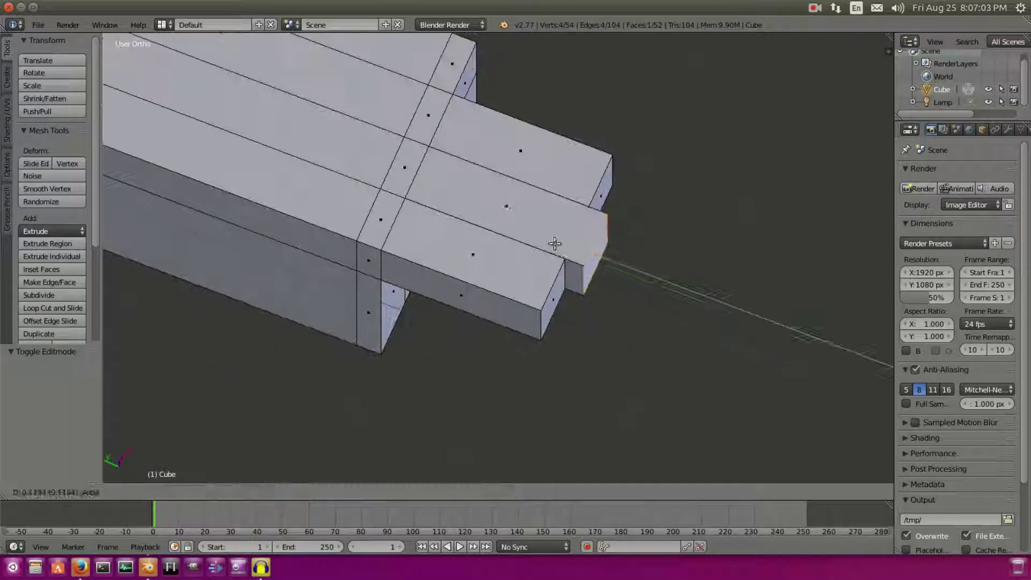
pyautogui.click(539, 236)
pyautogui.moveTo(538, 236); pyautogui.dragTo(604, 208, button='middle')
pyautogui.press('Tab')
pyautogui.press('Tab')
# Step: Extrude the fourth upper end face into a little finger shorter than the other three
pyautogui.rightClick(593, 218)
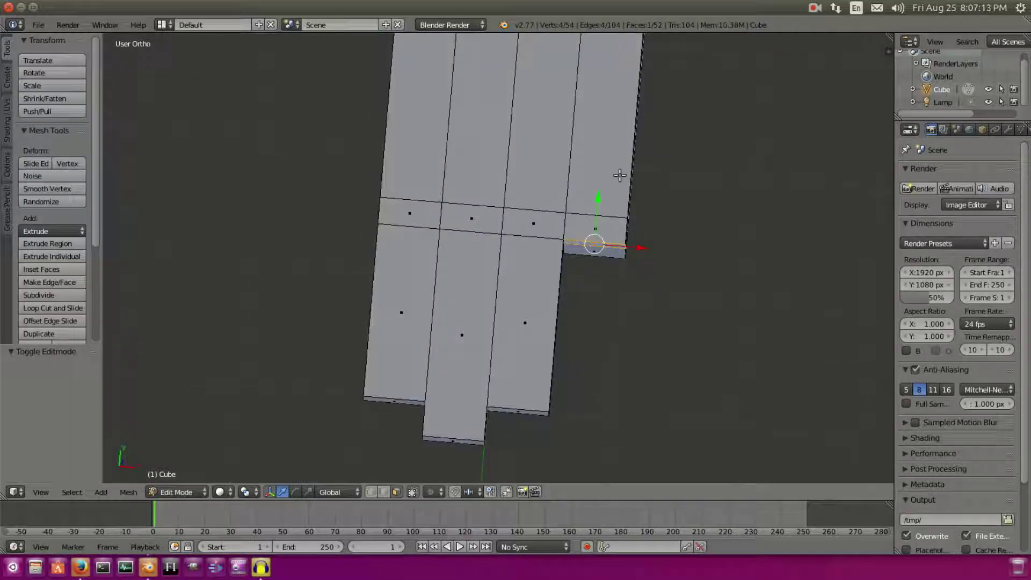
pyautogui.press('e')
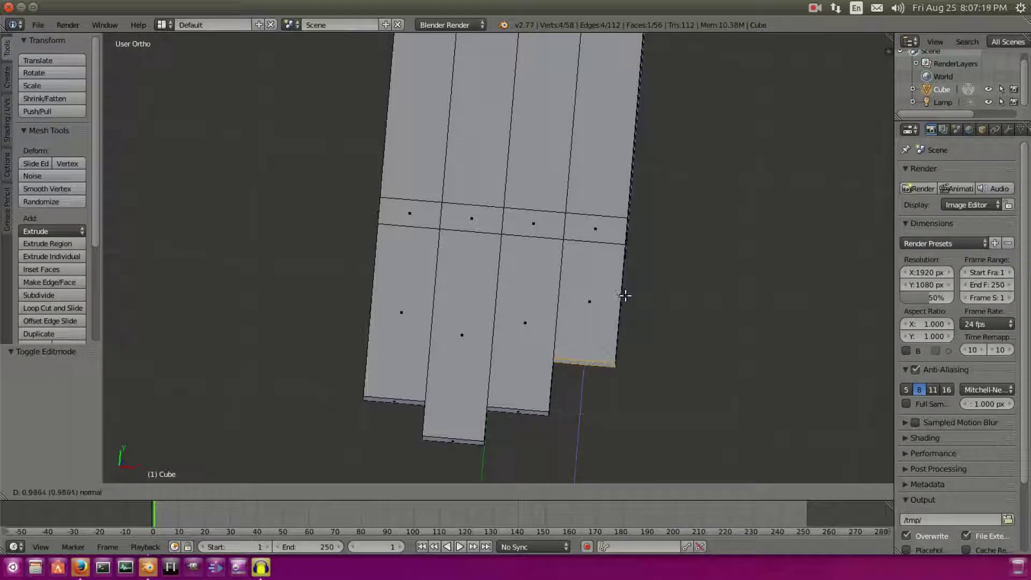
pyautogui.click(633, 296)
pyautogui.moveTo(590, 301); pyautogui.dragTo(483, 351, button='middle')
pyautogui.moveTo(501, 307); pyautogui.dragTo(629, 206, button='middle')
pyautogui.press('Tab')
pyautogui.press('Tab')
pyautogui.moveTo(513, 202); pyautogui.dragTo(514, 218)
pyautogui.click(514, 218)
# Step: Select the four lower faces of the front end beneath the fingers and extrude them outward
pyautogui.moveTo(515, 220); pyautogui.dragTo(489, 246, button='middle')
pyautogui.moveTo(500, 283); pyautogui.dragTo(394, 279, button='middle')
pyautogui.rightClick(447, 272)
pyautogui.keyDown('shift'); pyautogui.rightClick(480, 272); pyautogui.keyUp('shift')
pyautogui.keyDown('shift'); pyautogui.rightClick(513, 271); pyautogui.keyUp('shift')
pyautogui.keyDown('shift'); pyautogui.rightClick(546, 271); pyautogui.keyUp('shift')
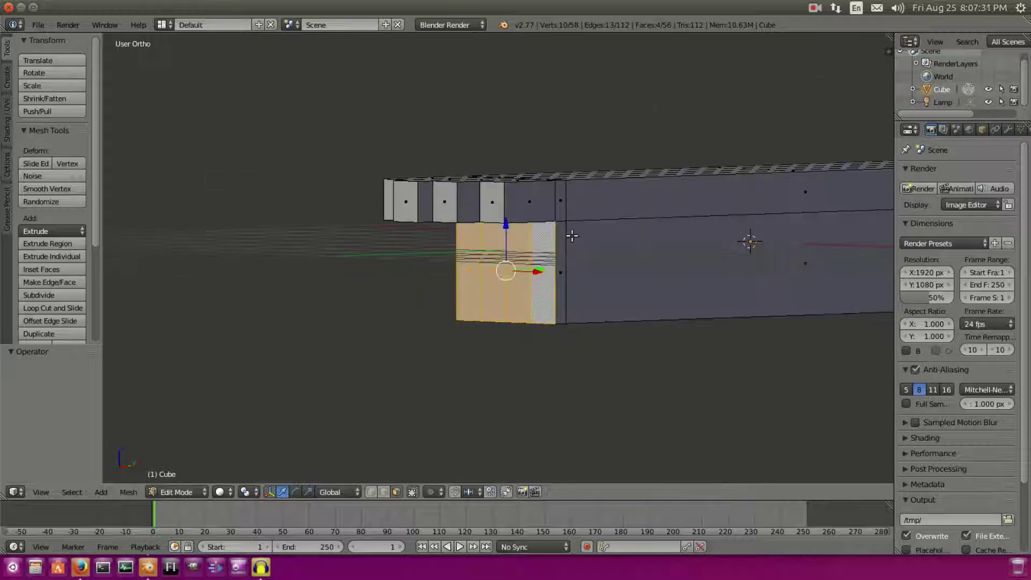
pyautogui.press('e')
pyautogui.click(472, 266)
# Step: Try to move a face of the lower extrusion along Z, then undo the move and the extrusion
pyautogui.moveTo(472, 265); pyautogui.dragTo(525, 245, button='middle')
pyautogui.rightClick(533, 294)
pyautogui.press('g')
pyautogui.press('z')
pyautogui.click(536, 305)
pyautogui.hotkey('ctrl', 'z')
pyautogui.hotkey('ctrl', 'z')
pyautogui.scroll(2, 612, 265)
pyautogui.hotkey('ctrl', 'z')
pyautogui.rightClick(562, 252)
pyautogui.press('g')
pyautogui.press('Escape')
pyautogui.press('g')
pyautogui.press('Escape')
pyautogui.moveTo(452, 260); pyautogui.dragTo(533, 265, button='middle')
pyautogui.moveTo(322, 242); pyautogui.dragTo(497, 232, button='middle')
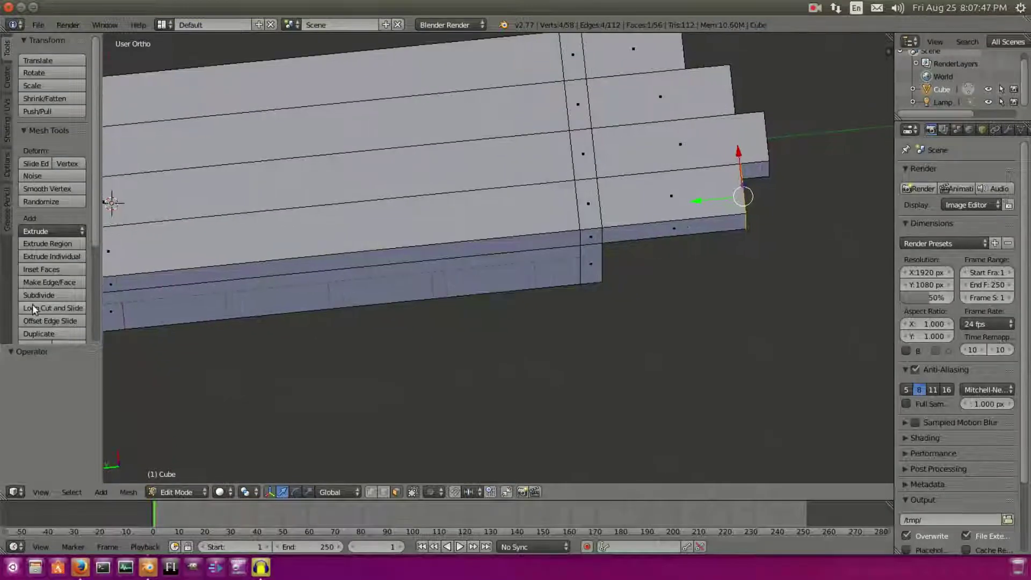
pyautogui.click(37, 308)
pyautogui.press('Escape')
# Step: Add a crosswise loop cut to the long body section and slide it close to the base of the fingers
pyautogui.keyDown('shift'); pyautogui.moveTo(177, 279); pyautogui.dragTo(322, 261, button='middle'); pyautogui.keyUp('shift')
pyautogui.click(62, 306)
pyautogui.click(272, 250)
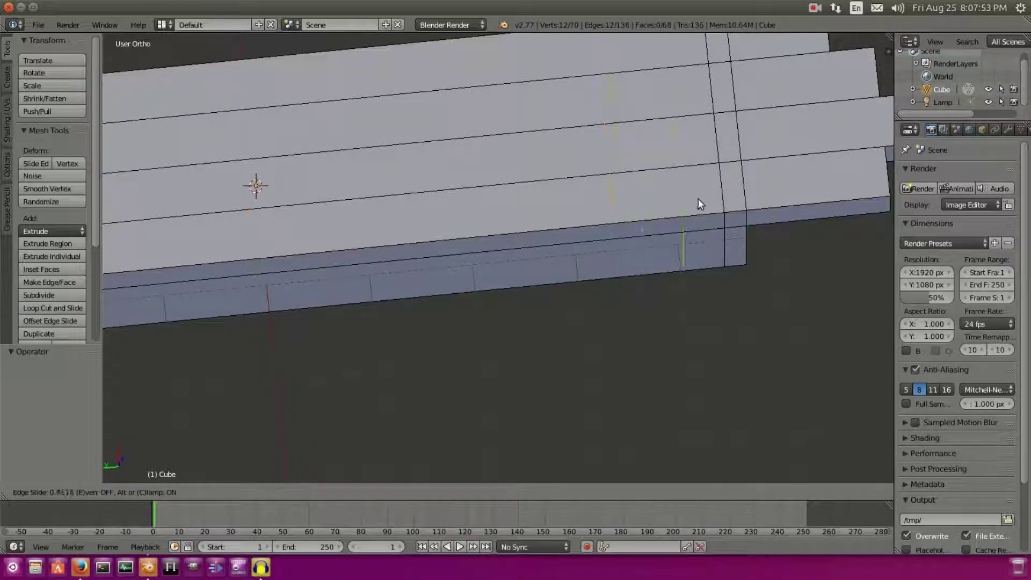
pyautogui.click(717, 194)
pyautogui.moveTo(717, 193); pyautogui.dragTo(679, 186, button='middle')
# Step: Add another crosswise loop cut farther back from the fingers and shift it by about 0.337 along Y
pyautogui.press('KP_5')
pyautogui.scroll(-3, 603, 200)
pyautogui.keyDown('shift'); pyautogui.moveTo(628, 214); pyautogui.dragTo(605, 175, button='middle'); pyautogui.keyUp('shift')
pyautogui.click(54, 307)
pyautogui.click(343, 248)
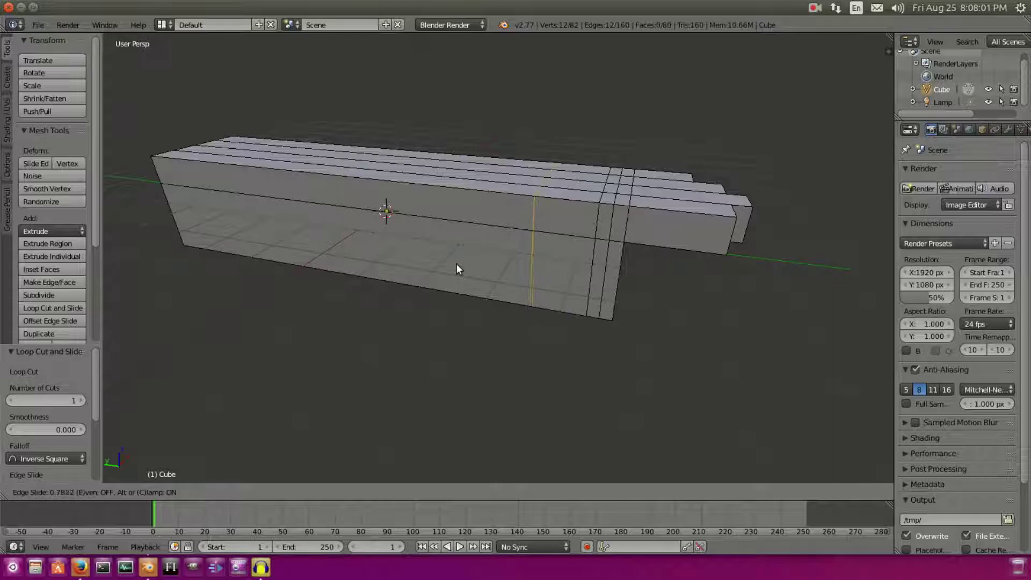
pyautogui.click(456, 263)
pyautogui.moveTo(453, 264); pyautogui.dragTo(508, 237, button='middle')
pyautogui.moveTo(508, 237); pyautogui.dragTo(502, 232)
pyautogui.moveTo(502, 232); pyautogui.dragTo(409, 435, button='middle')
# Step: Extrude the upper side face behind the fingers outward as a thumb base and shift it by about -0.028 along X
pyautogui.click(395, 494)
pyautogui.rightClick(517, 222)
pyautogui.moveTo(518, 222); pyautogui.dragTo(557, 238, button='middle')
pyautogui.press('e')
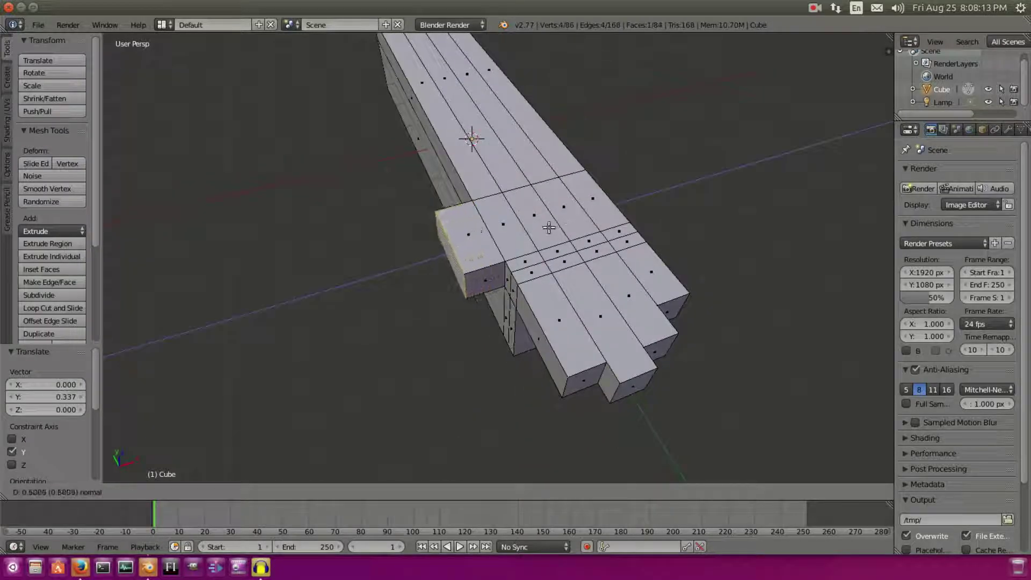
pyautogui.click(554, 225)
pyautogui.moveTo(554, 225); pyautogui.dragTo(529, 257, button='middle')
pyautogui.scroll(3, 543, 271)
pyautogui.moveTo(447, 145); pyautogui.dragTo(441, 144)
# Step: Extrude the front face of the thumb base about 1.09 forward along the fingers
pyautogui.moveTo(469, 182); pyautogui.dragTo(502, 207, button='middle')
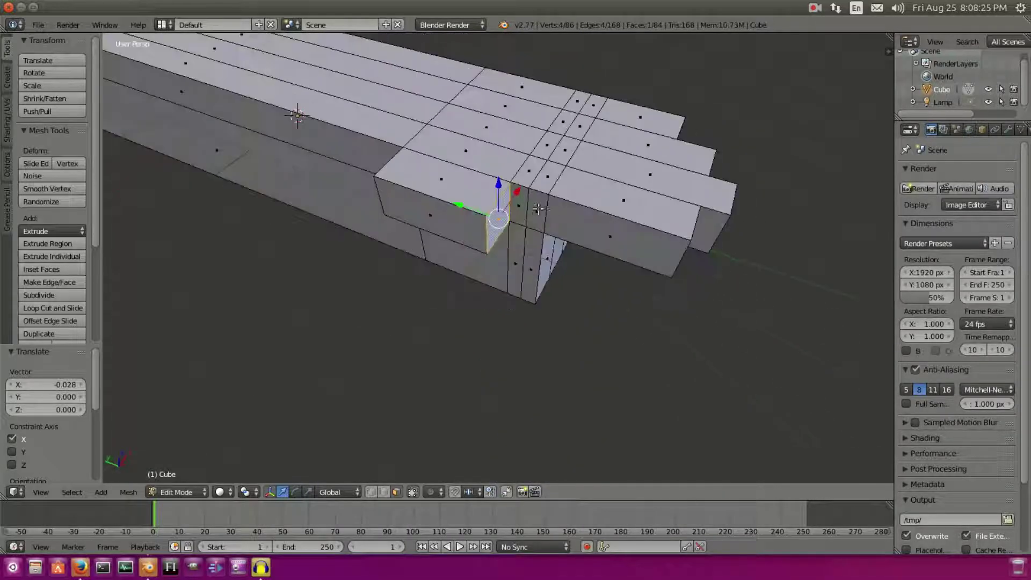
pyautogui.press('e')
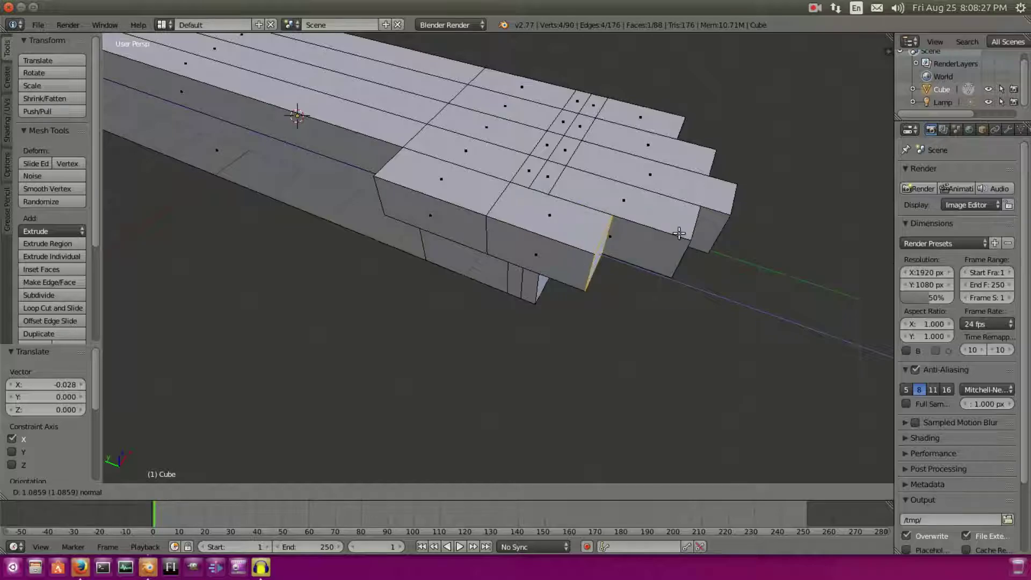
pyautogui.click(678, 233)
pyautogui.moveTo(621, 225); pyautogui.dragTo(577, 250, button='middle')
pyautogui.press('Tab')
pyautogui.press('Tab')
# Step: Try to shift the edge between thumb base and thumb along Y, then undo that shift and both thumb extrusions
pyautogui.moveTo(675, 255); pyautogui.dragTo(669, 262, button='middle')
pyautogui.moveTo(669, 265); pyautogui.dragTo(656, 265)
pyautogui.rightClick(607, 279)
pyautogui.moveTo(548, 264)
pyautogui.mouseDown()
pyautogui.moveTo(533, 263)
pyautogui.moveTo(570, 262)
pyautogui.moveTo(552, 271)
pyautogui.moveTo(559, 263)
pyautogui.mouseUp()
pyautogui.hotkey('ctrl', 'z')
pyautogui.moveTo(559, 263); pyautogui.dragTo(546, 189, button='middle')
pyautogui.hotkey('ctrl', 'z')
pyautogui.hotkey('ctrl', 'z')
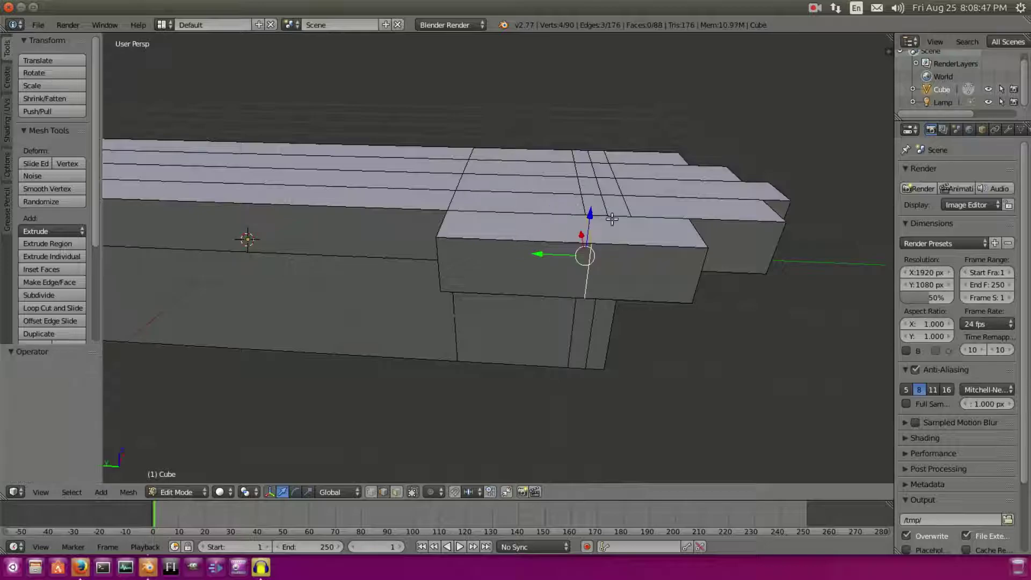
pyautogui.hotkey('ctrl', 'z')
pyautogui.hotkey('ctrl', 'z')
pyautogui.hotkey('ctrl', 'z')
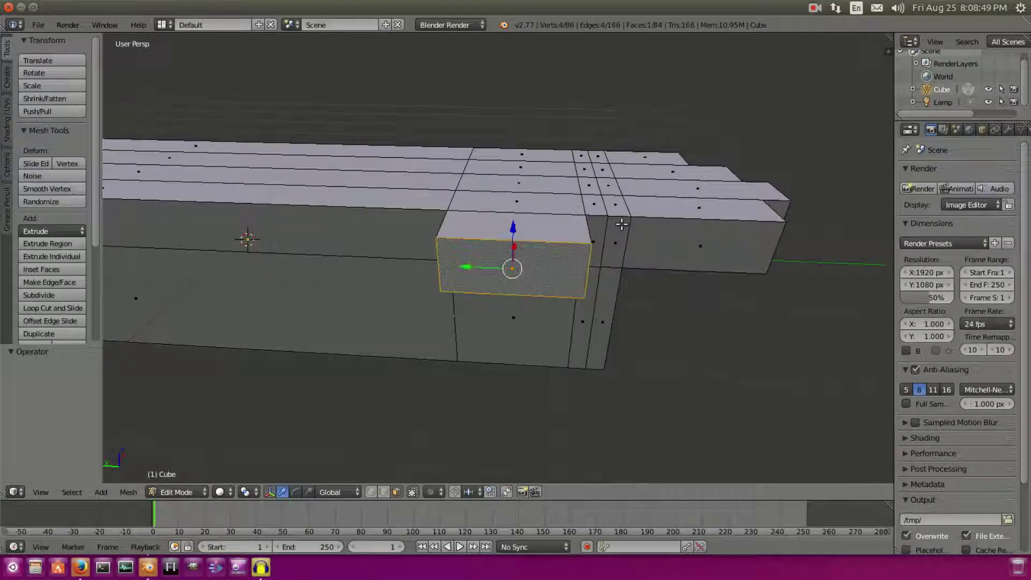
# Step: Shift the rearmost of the closely spaced crosswise edge loops behind the fingers farther back along Y
pyautogui.rightClick(587, 230)
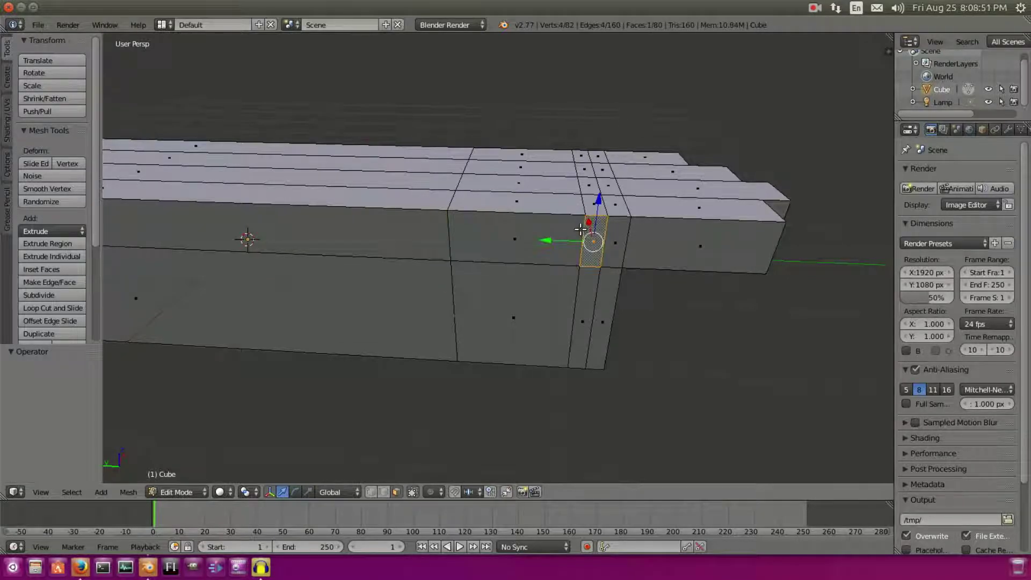
pyautogui.rightClick(582, 240)
pyautogui.keyDown('alt'); pyautogui.rightClick(586, 243); pyautogui.keyUp('alt')
pyautogui.moveTo(539, 244); pyautogui.dragTo(520, 244)
# Step: Extrude the upper side face behind the fingers outward by about 0.51 as the thumb base
pyautogui.click(397, 492)
pyautogui.rightClick(534, 220)
pyautogui.moveTo(534, 221); pyautogui.dragTo(451, 255, button='middle')
pyautogui.press('e')
pyautogui.click(448, 254)
# Step: Extrude the thumb base's front face forward by about 0.85, fine-tune the thumb along Y, and leave mesh editing
pyautogui.rightClick(480, 293)
pyautogui.moveTo(458, 298); pyautogui.dragTo(618, 285, button='middle')
pyautogui.press('e')
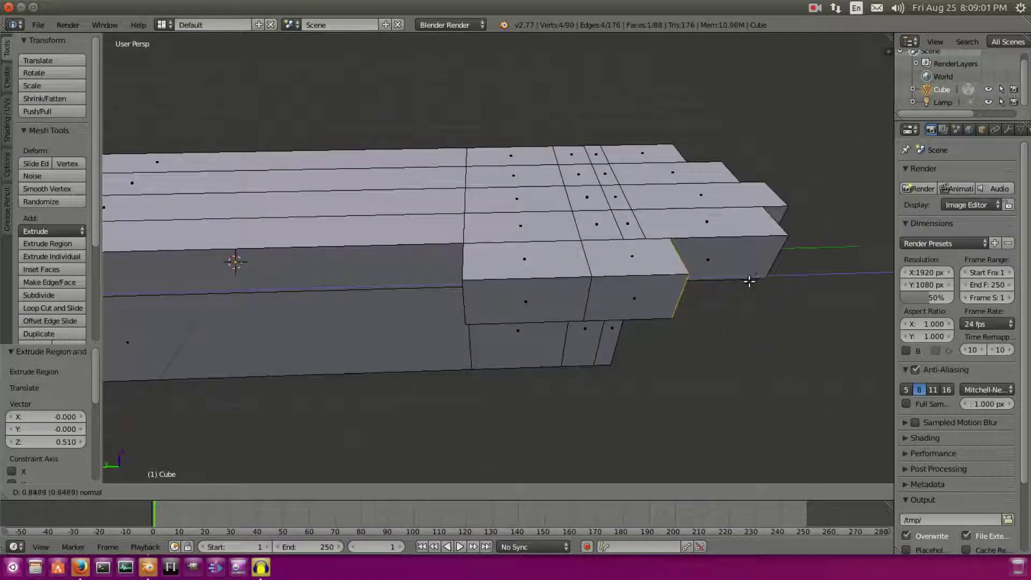
pyautogui.click(749, 281)
pyautogui.moveTo(719, 282); pyautogui.dragTo(684, 284, button='middle')
pyautogui.moveTo(590, 298); pyautogui.dragTo(599, 298)
pyautogui.moveTo(553, 263)
pyautogui.mouseDown(button='middle')
pyautogui.moveTo(457, 245)
pyautogui.moveTo(553, 265)
pyautogui.mouseUp(button='middle')
pyautogui.press('Tab')
# Step: Add a single-bone armature at the scene origin
pyautogui.moveTo(185, 240); pyautogui.dragTo(483, 282, button='middle')
pyautogui.hotkey('shift', 'a')
pyautogui.moveTo(490, 284)
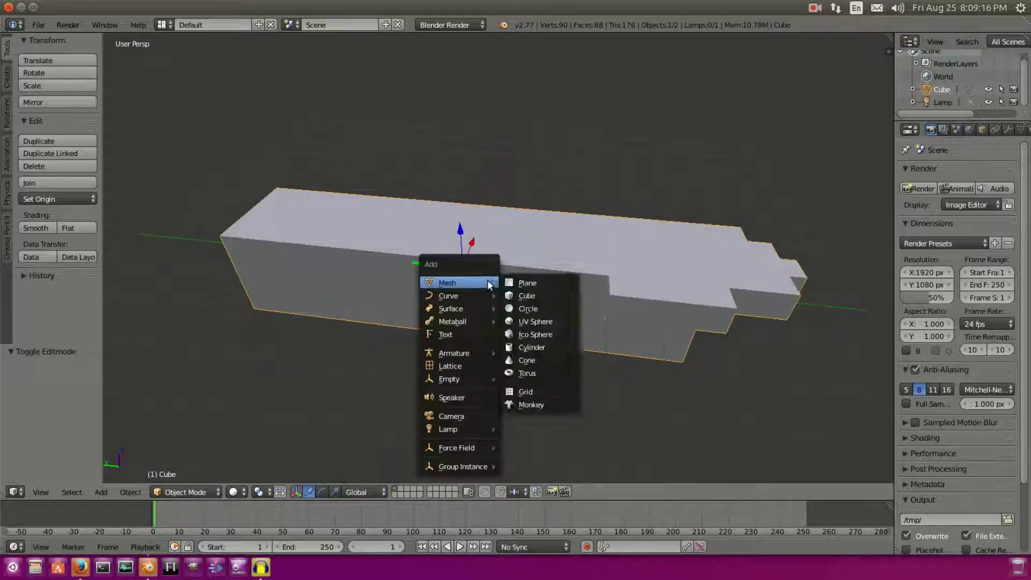
pyautogui.moveTo(479, 353)
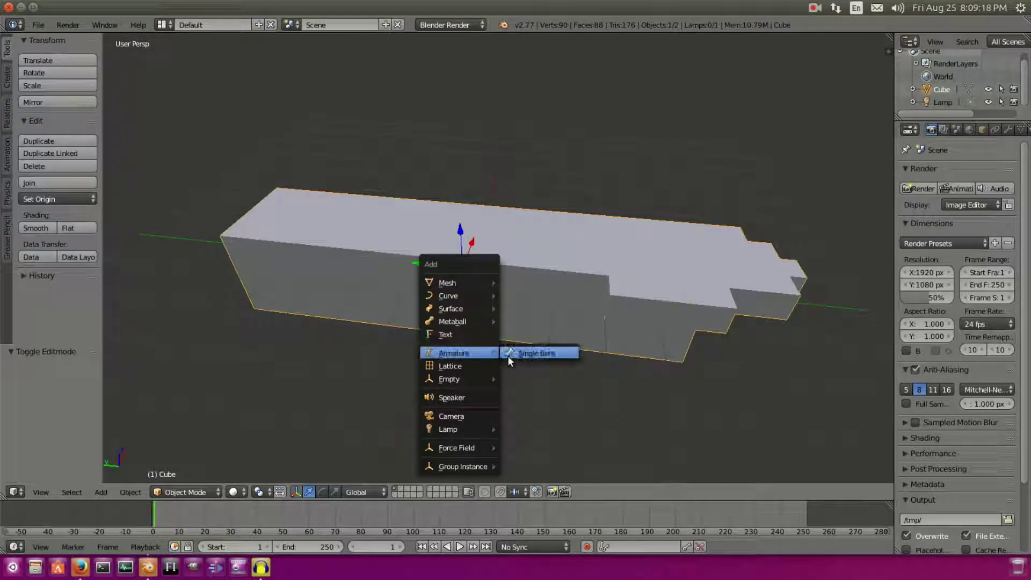
pyautogui.click(514, 356)
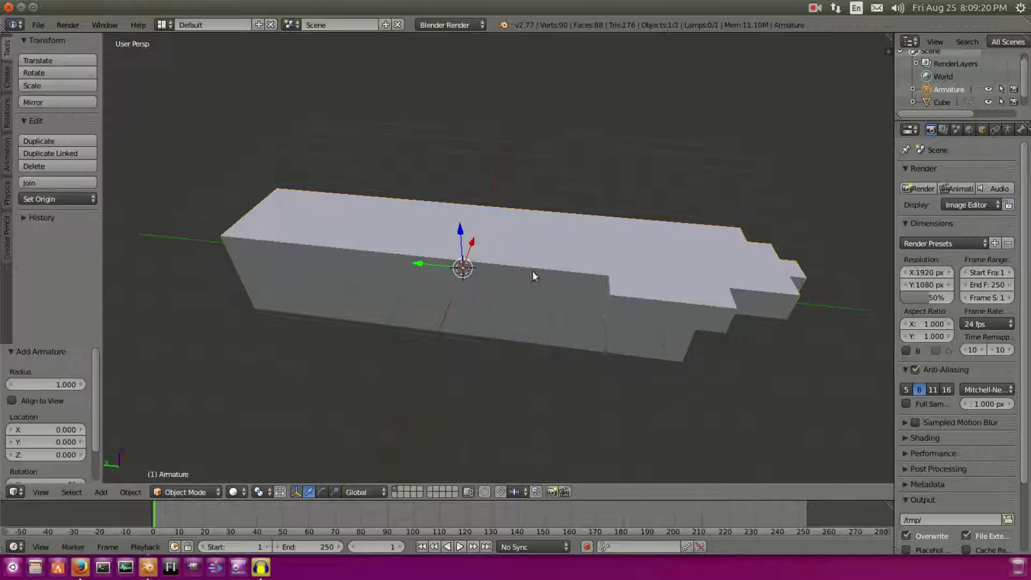
# Step: Widen the properties area and turn on X-Ray display for the armature
pyautogui.moveTo(891, 162); pyautogui.dragTo(826, 161)
pyautogui.click(954, 131)
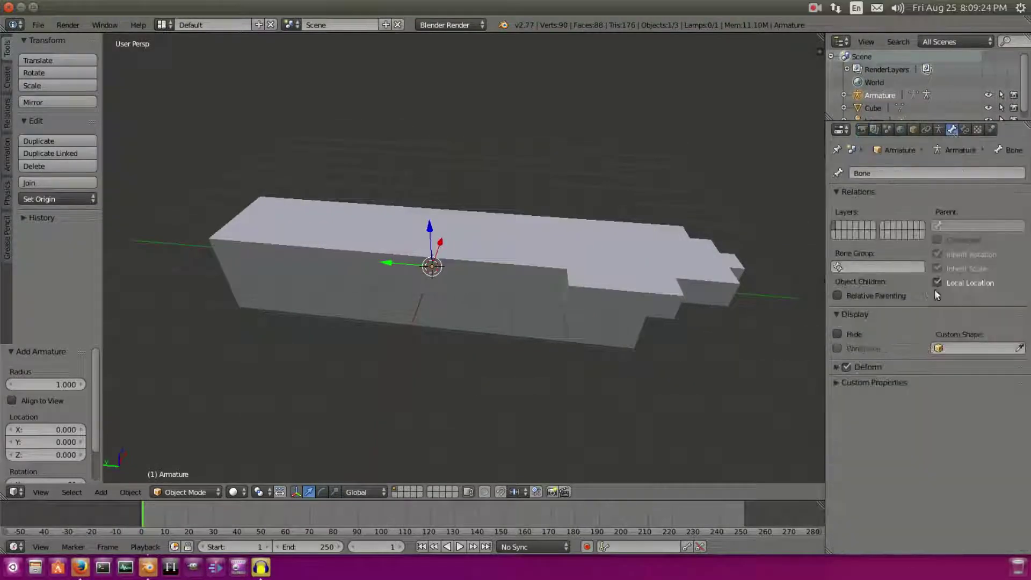
pyautogui.click(965, 131)
pyautogui.click(938, 129)
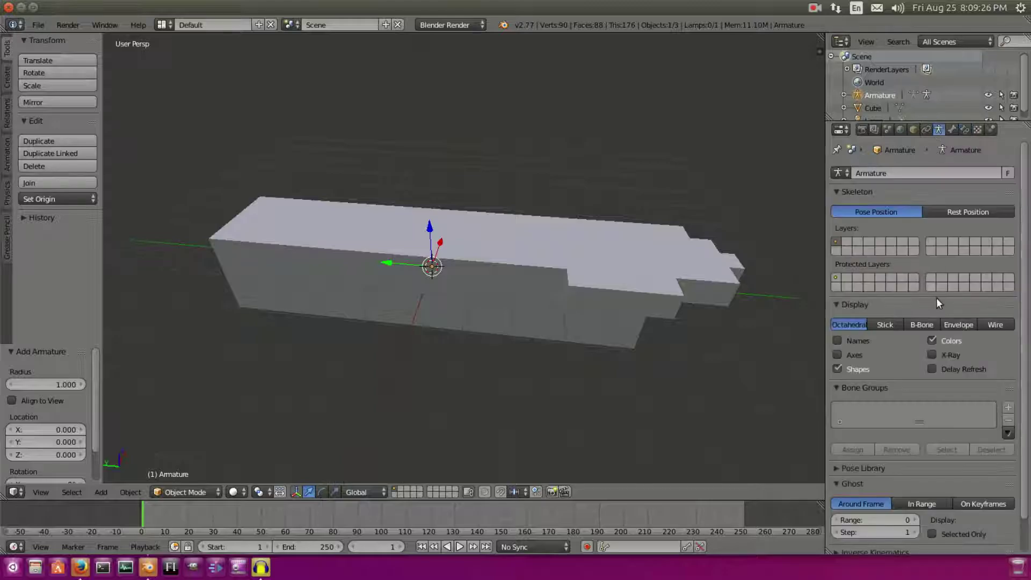
pyautogui.click(932, 355)
# Step: Rotate the armature 90° about the X axis so the bone points toward the fingers
pyautogui.moveTo(462, 231); pyautogui.dragTo(606, 181, button='middle')
pyautogui.write('rx')
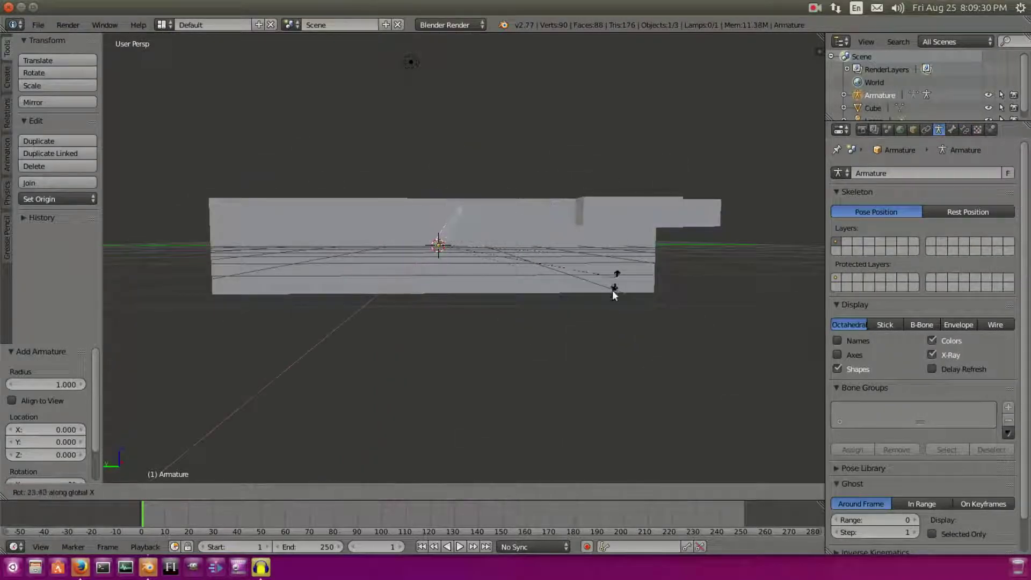
pyautogui.write('90')
pyautogui.press('Return')
pyautogui.moveTo(459, 198); pyautogui.dragTo(477, 249, button='middle')
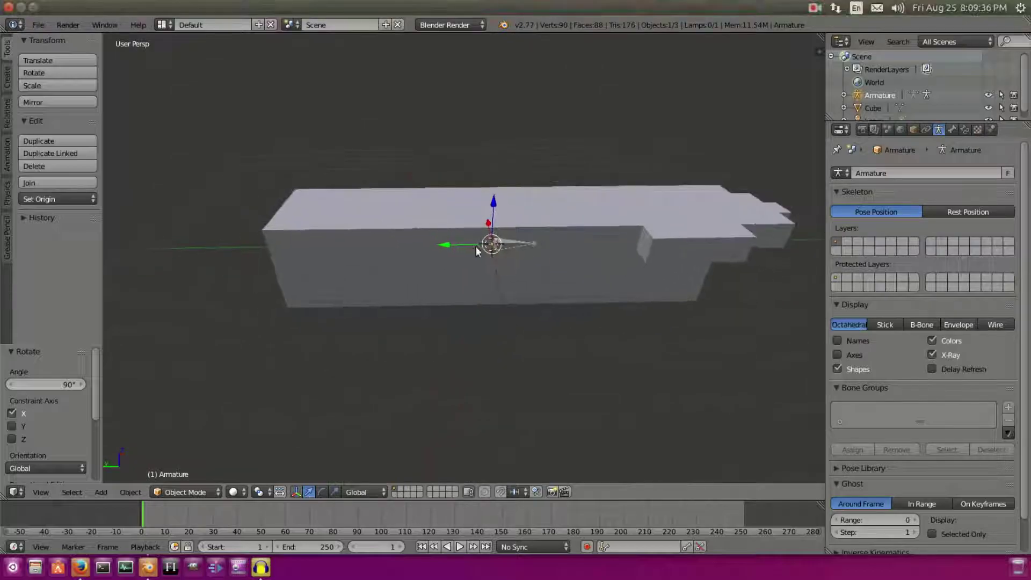
# Step: Move the armature along Y to the rear end of the arm
pyautogui.moveTo(438, 246); pyautogui.dragTo(247, 260)
pyautogui.moveTo(247, 261); pyautogui.dragTo(305, 257, button='middle')
pyautogui.moveTo(283, 265); pyautogui.dragTo(272, 263)
pyautogui.moveTo(271, 263)
pyautogui.mouseDown(button='middle')
pyautogui.moveTo(337, 220)
pyautogui.moveTo(279, 246)
pyautogui.moveTo(285, 263)
pyautogui.mouseUp(button='middle')
pyautogui.moveTo(383, 261); pyautogui.dragTo(366, 278, button='middle')
# Step: Lengthen the bone in armature editing by moving its tip about -3.693 along Y to the arm's middle
pyautogui.press('Tab')
pyautogui.moveTo(312, 259); pyautogui.dragTo(296, 247, button='middle')
pyautogui.press('g')
pyautogui.press('y')
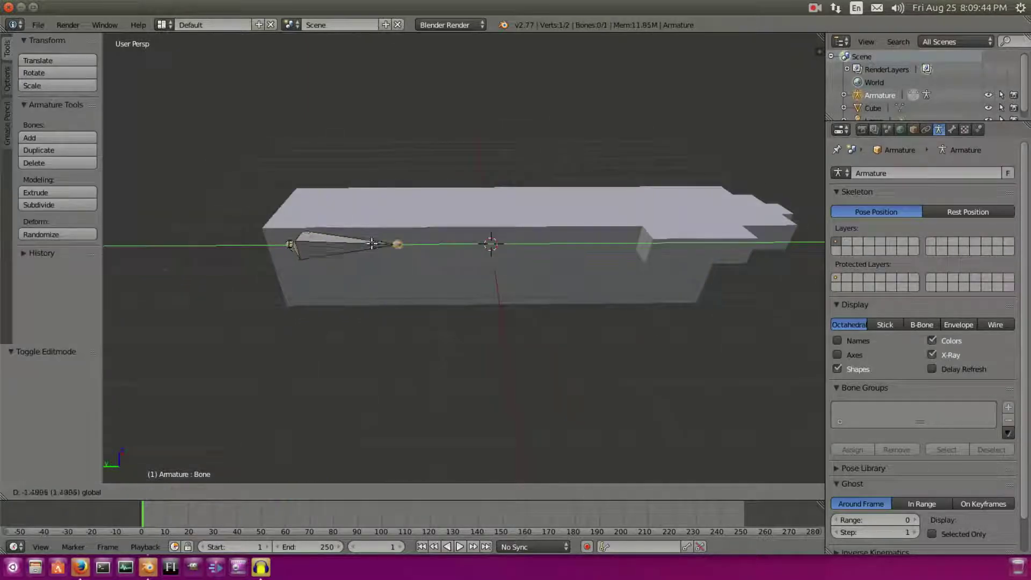
pyautogui.click(456, 260)
# Step: Extrude a second bone from the first bone's tip along Y toward the hand
pyautogui.moveTo(558, 280); pyautogui.dragTo(485, 242, button='middle')
pyautogui.press('e')
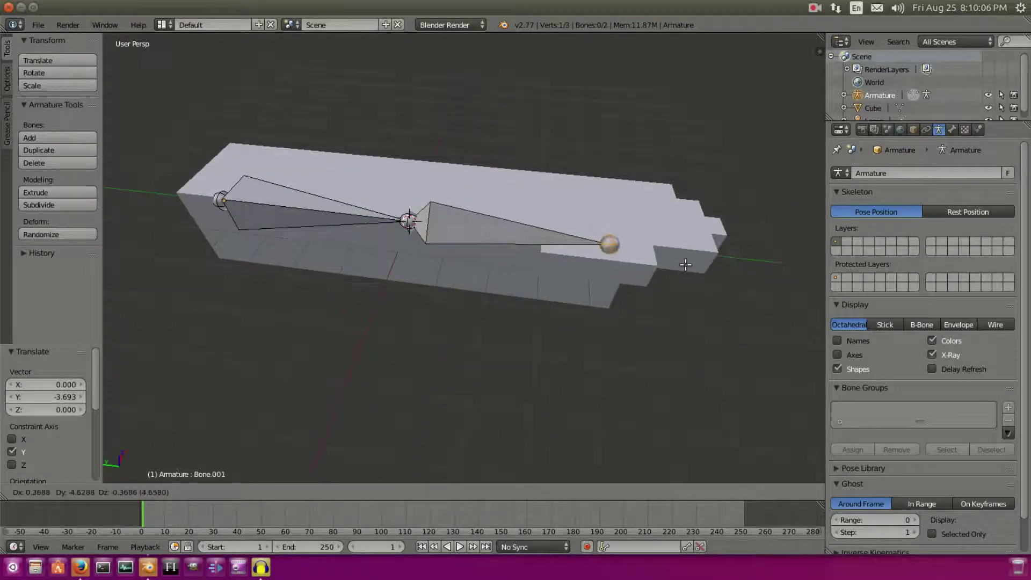
pyautogui.press('x')
pyautogui.press('y')
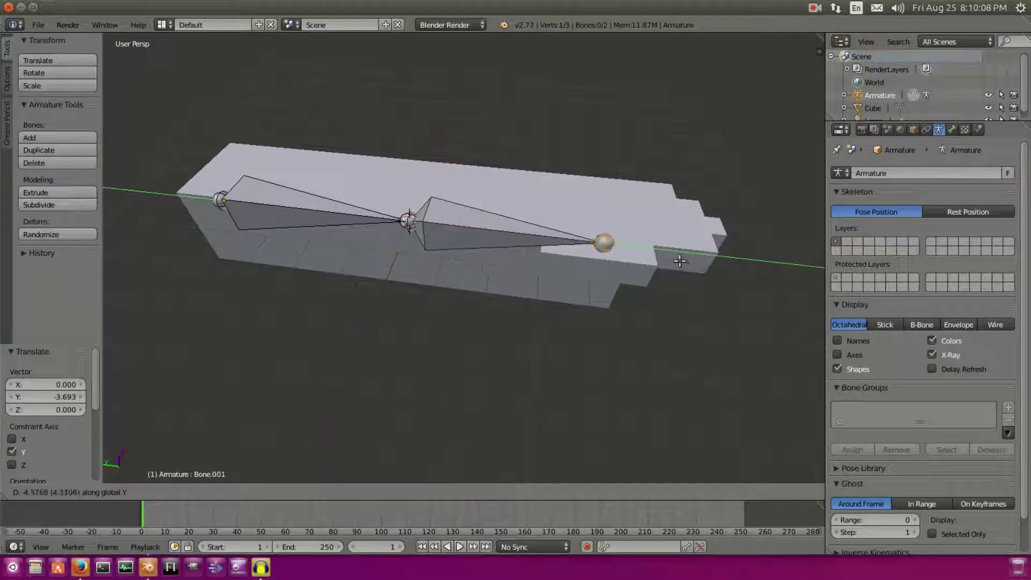
pyautogui.click(681, 265)
# Step: Shorten the second bone by moving its tip about 1.93 back along Y
pyautogui.moveTo(680, 265); pyautogui.dragTo(371, 217, button='middle')
pyautogui.moveTo(371, 217)
pyautogui.mouseDown()
pyautogui.moveTo(417, 209)
pyautogui.moveTo(369, 218)
pyautogui.mouseUp()
pyautogui.moveTo(369, 218); pyautogui.dragTo(553, 201, button='middle')
pyautogui.press('g')
pyautogui.press('y')
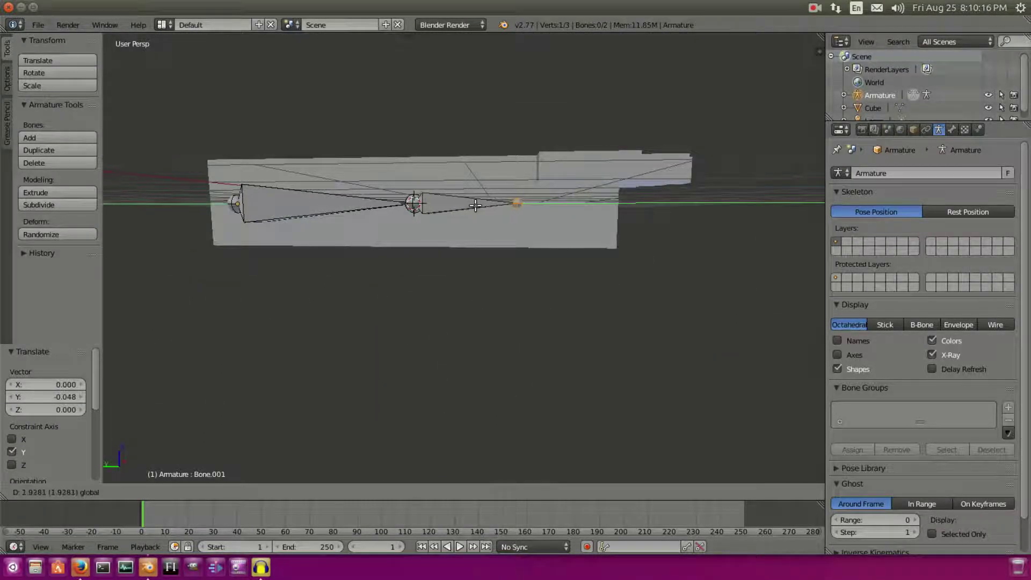
pyautogui.click(475, 205)
# Step: Raise the bones by 0.454 along Z and view the second bone's tip in right orthographic view
pyautogui.keyDown('shift'); pyautogui.rightClick(235, 204); pyautogui.keyUp('shift')
pyautogui.moveTo(391, 155); pyautogui.dragTo(412, 133)
pyautogui.moveTo(412, 134); pyautogui.dragTo(427, 175, button='middle')
pyautogui.rightClick(519, 188)
pyautogui.moveTo(542, 189); pyautogui.dragTo(535, 168, button='middle')
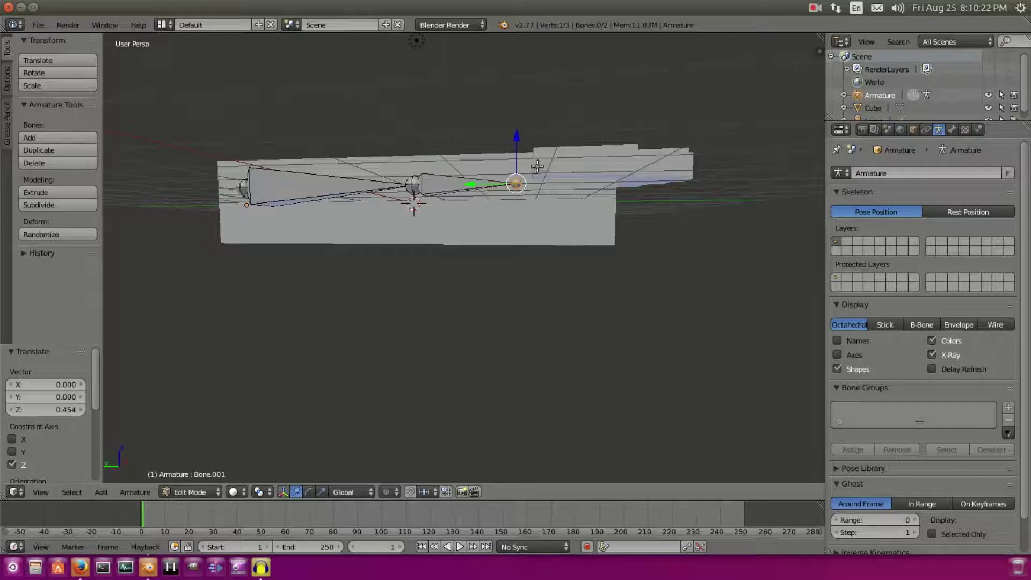
pyautogui.press('KP_3')
pyautogui.press('KP_5')
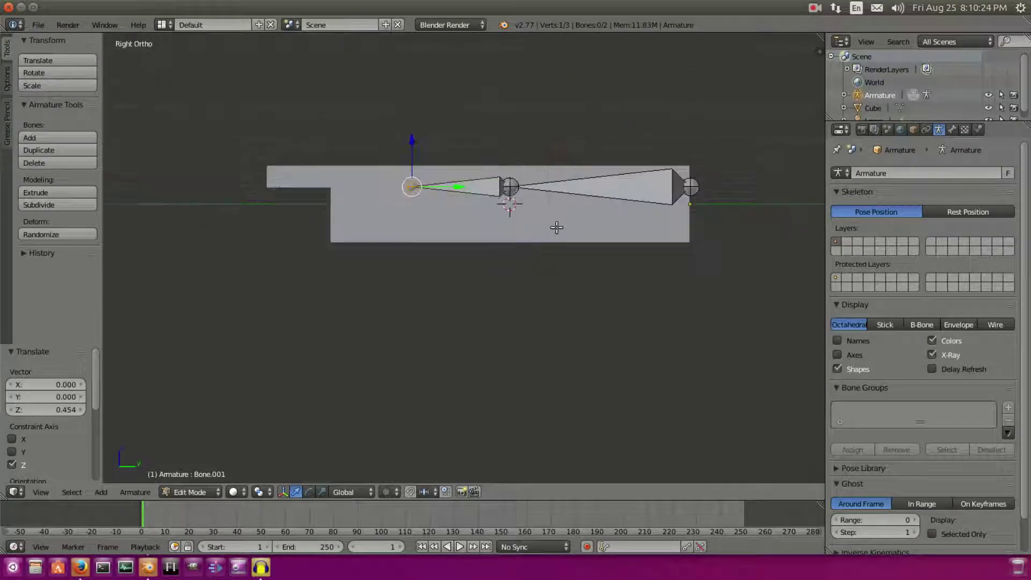
pyautogui.scroll(1, 541, 204)
pyautogui.scroll(1, 541, 204)
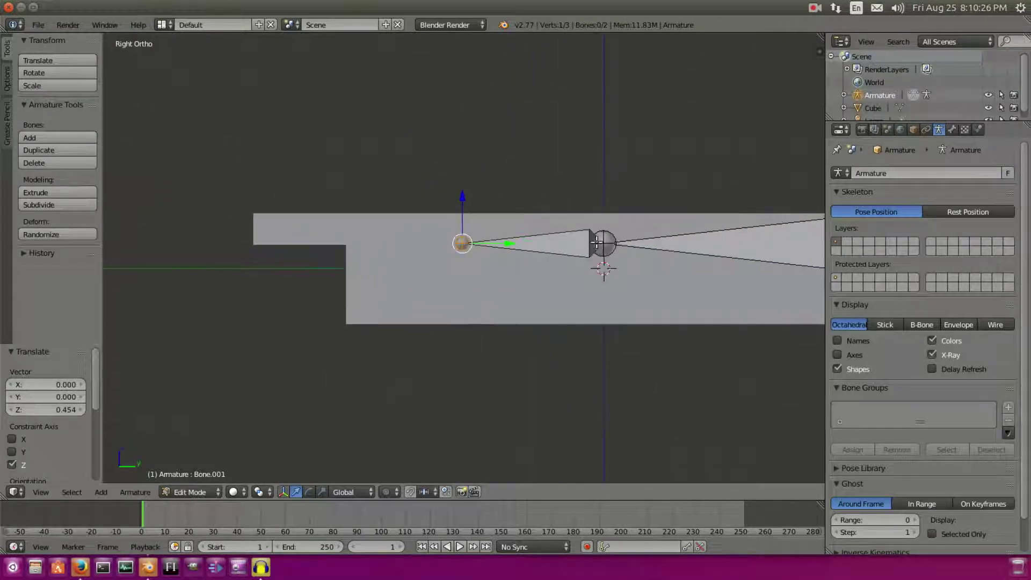
# Step: Try to raise the second bone's joints in the side view, then undo the move
pyautogui.moveTo(609, 228); pyautogui.dragTo(639, 185)
pyautogui.hotkey('ctrl', 'z')
pyautogui.keyDown('shift'); pyautogui.rightClick(457, 243); pyautogui.keyUp('shift')
pyautogui.moveTo(562, 196); pyautogui.dragTo(591, 180)
pyautogui.click(596, 181)
pyautogui.moveTo(596, 182); pyautogui.dragTo(650, 199, button='middle')
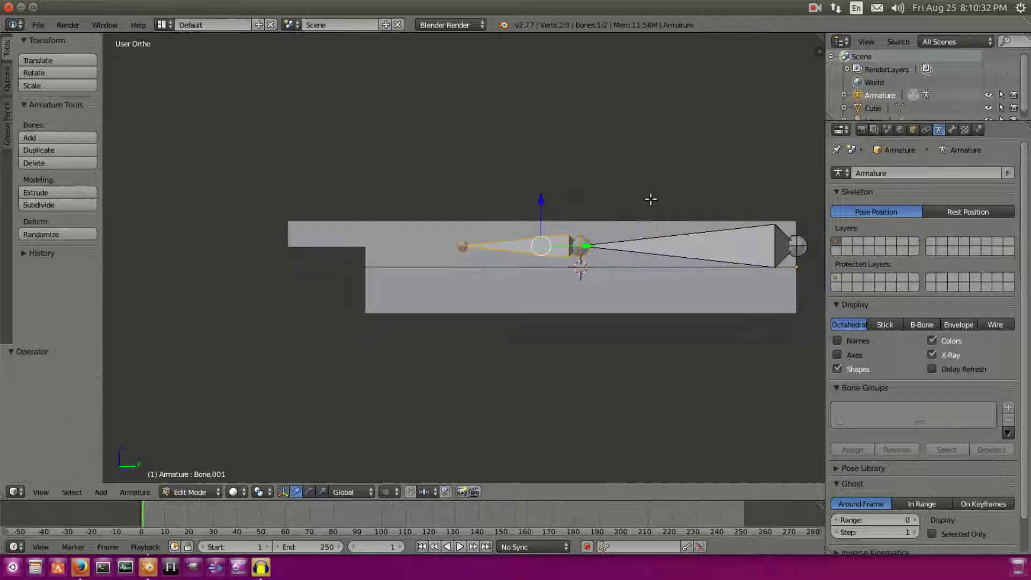
# Step: Select both bones and raise them by 0.265 along Z
pyautogui.keyDown('shift'); pyautogui.rightClick(775, 248); pyautogui.keyUp('shift')
pyautogui.press('g')
pyautogui.press('z')
pyautogui.click(614, 188)
# Step: Lower the middle joint by 0.727 and the rear end joint by 0.685 along Z
pyautogui.rightClick(581, 232)
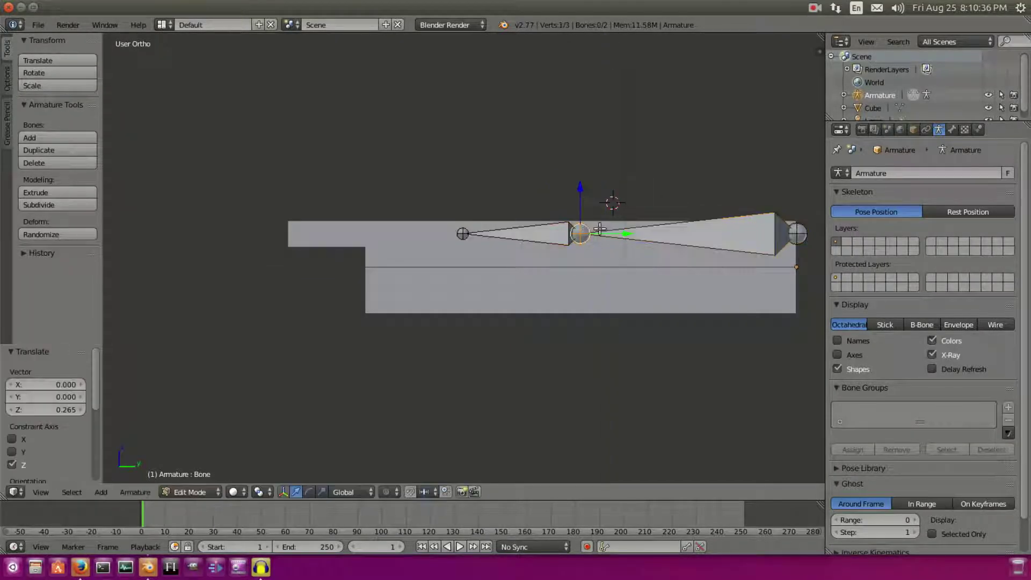
pyautogui.press('g')
pyautogui.press('z')
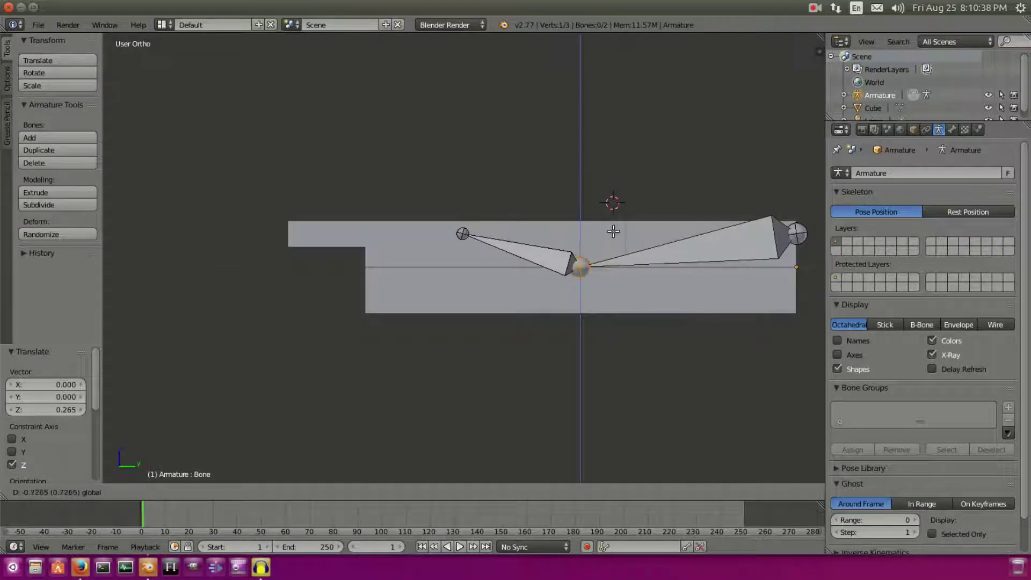
pyautogui.click(807, 231)
pyautogui.press('g')
pyautogui.press('z')
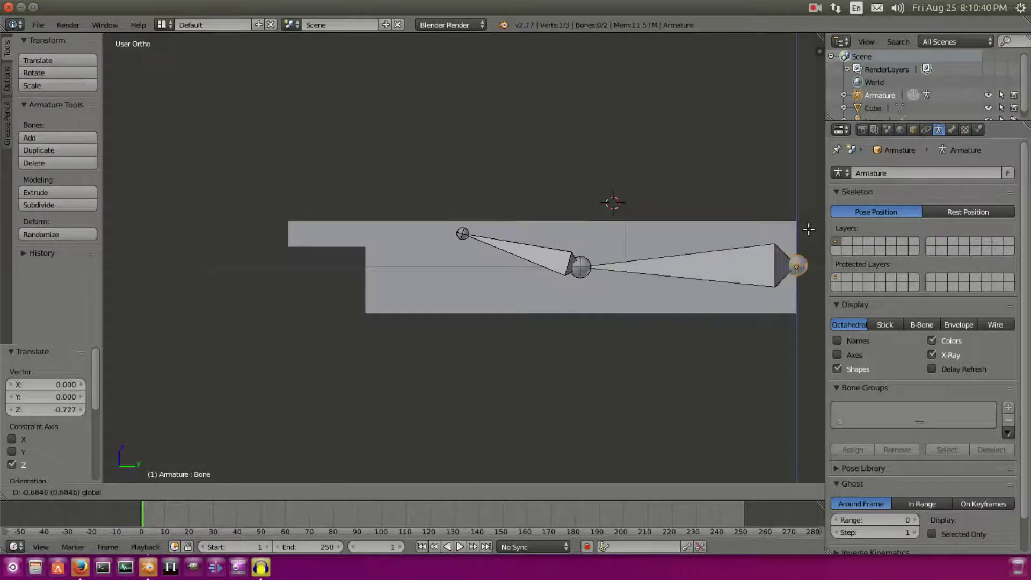
pyautogui.click(809, 229)
# Step: Move the second bone's tip by -0.452 along Y to the wrist at the back of the thumb
pyautogui.moveTo(809, 229); pyautogui.dragTo(431, 248, button='middle')
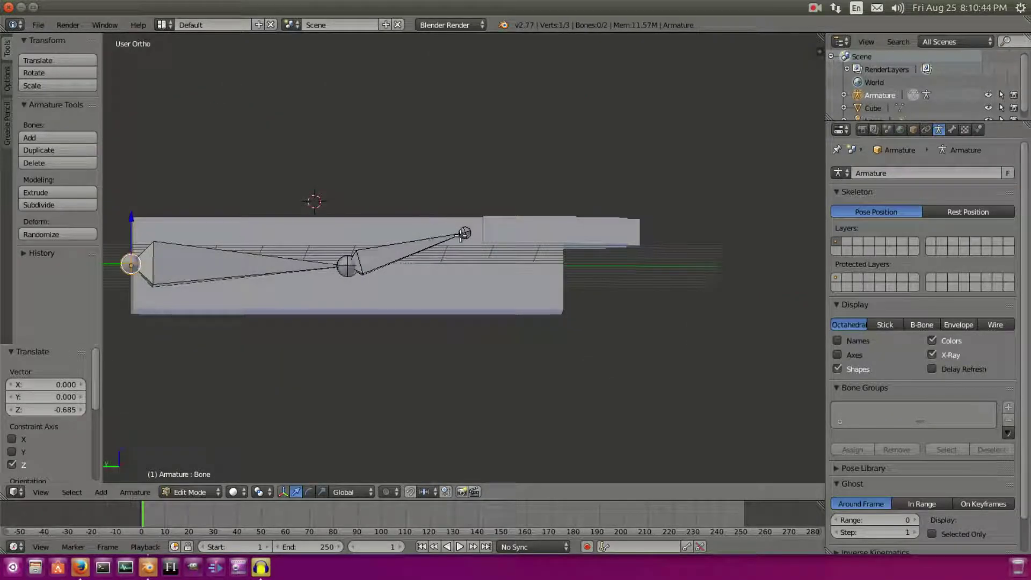
pyautogui.press('KP_1')
pyautogui.press('KP_3')
pyautogui.scroll(4, 537, 231)
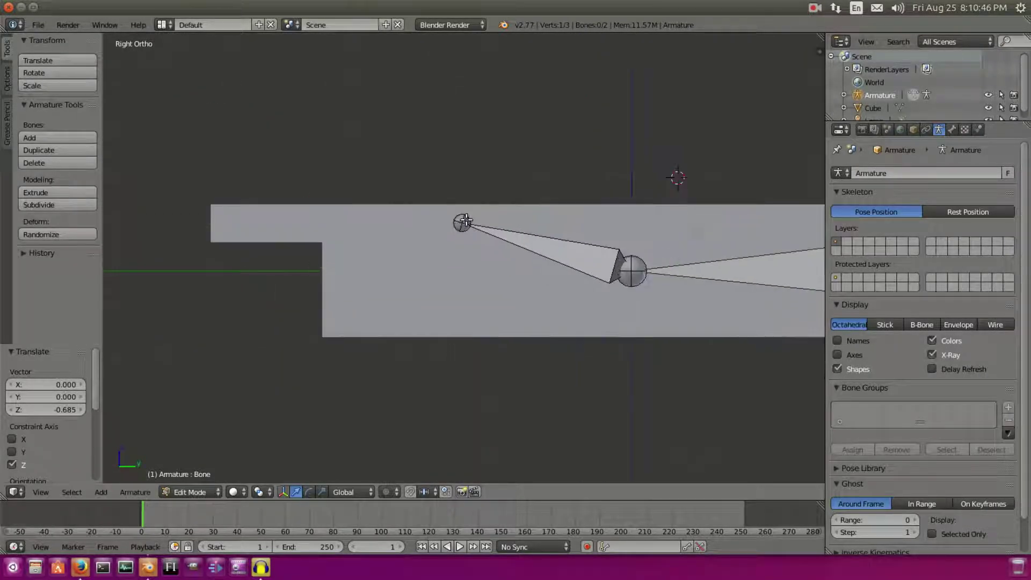
pyautogui.rightClick(562, 220)
pyautogui.keyDown('shift'); pyautogui.moveTo(564, 216); pyautogui.dragTo(539, 395, button='middle'); pyautogui.keyUp('shift')
pyautogui.moveTo(535, 420); pyautogui.dragTo(527, 381)
# Step: In top view, extrude a bone from the wrist joint into the thumb base, offset -1.226 in X and -0.209 in Y
pyautogui.moveTo(527, 381); pyautogui.dragTo(509, 397, button='middle')
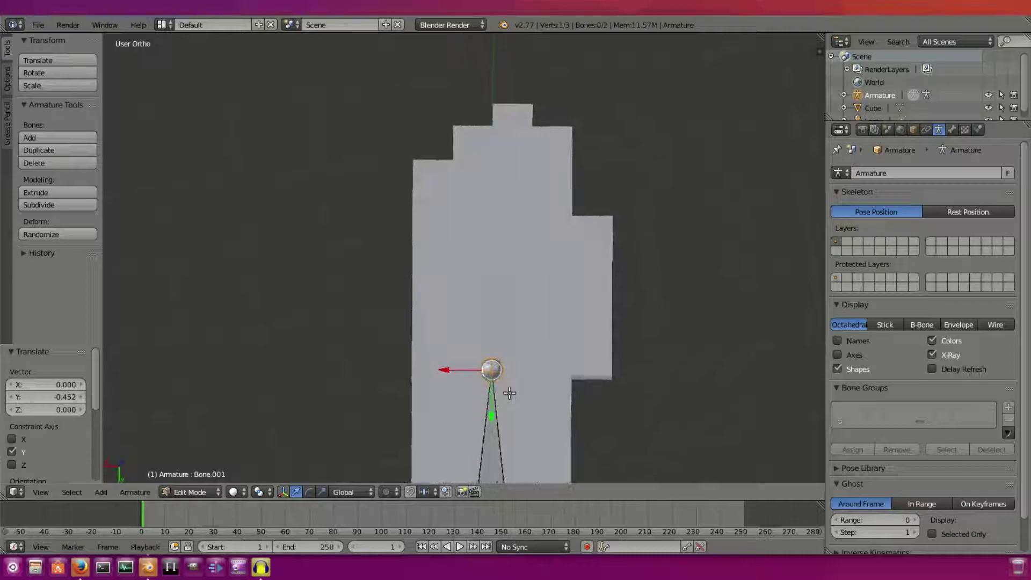
pyautogui.press('KP_7')
pyautogui.keyDown('shift'); pyautogui.moveTo(481, 182); pyautogui.dragTo(518, 203, button='middle'); pyautogui.keyUp('shift')
pyautogui.scroll(1, 501, 216)
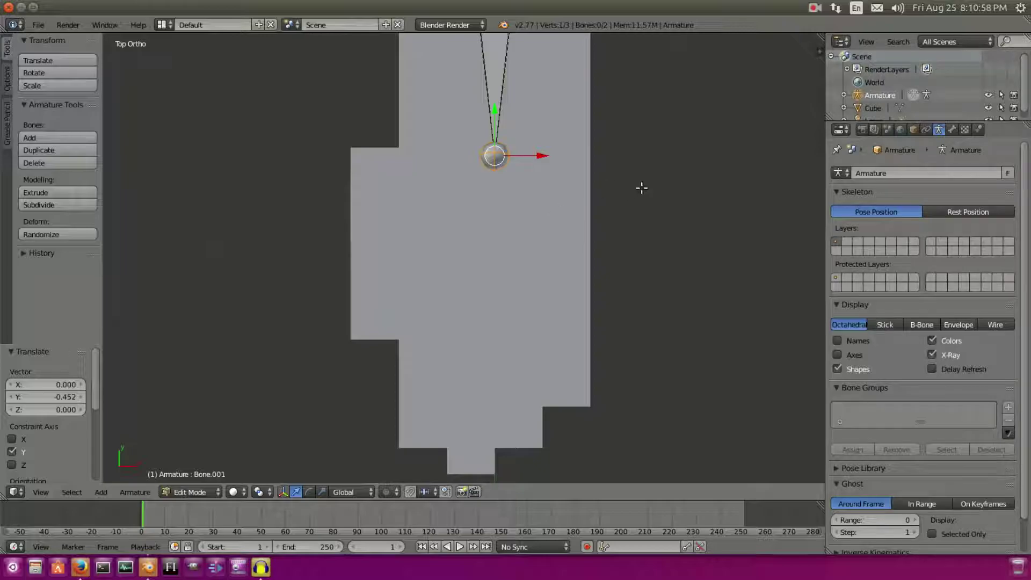
pyautogui.press('e')
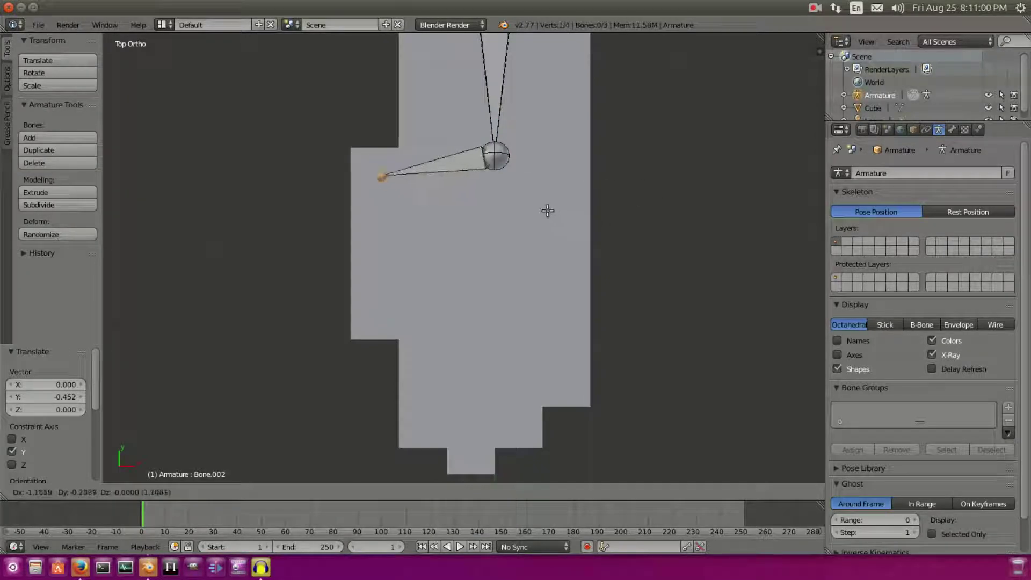
pyautogui.click(544, 210)
# Step: Extrude another bone from the wrist joint to the base of the finger beside the thumb
pyautogui.rightClick(496, 157)
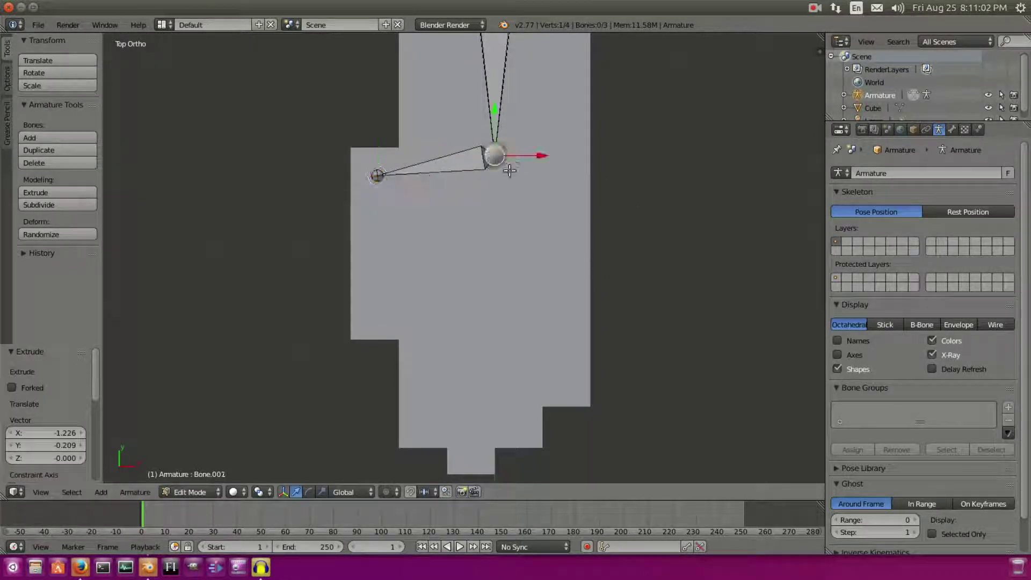
pyautogui.press('e')
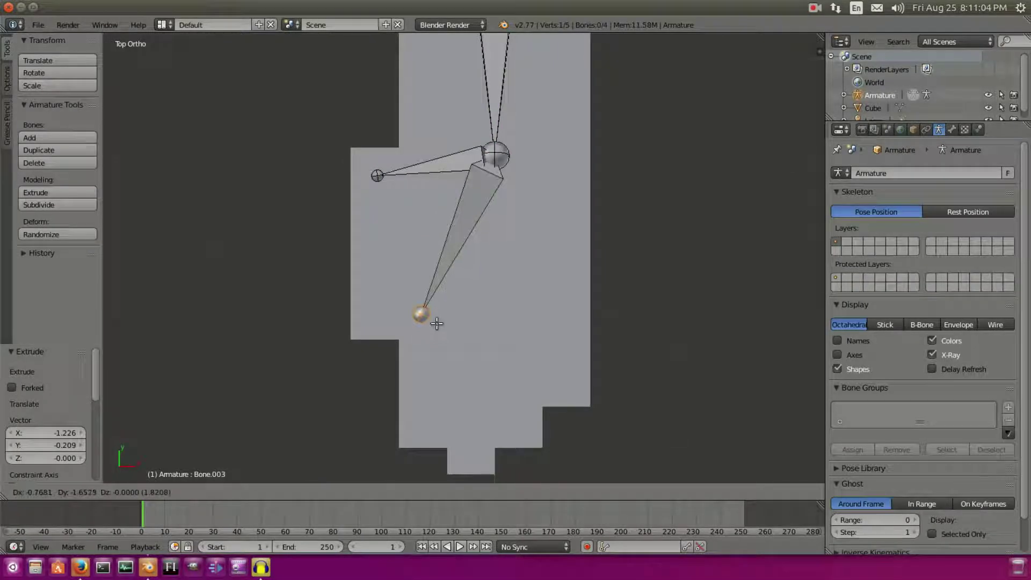
pyautogui.click(437, 328)
# Step: Check the finger divisions on the mesh and extrude a bone from the wrist joint to the middle finger's base, offset -0.263 in X and -1.637 in Y
pyautogui.press('Tab')
pyautogui.rightClick(471, 318)
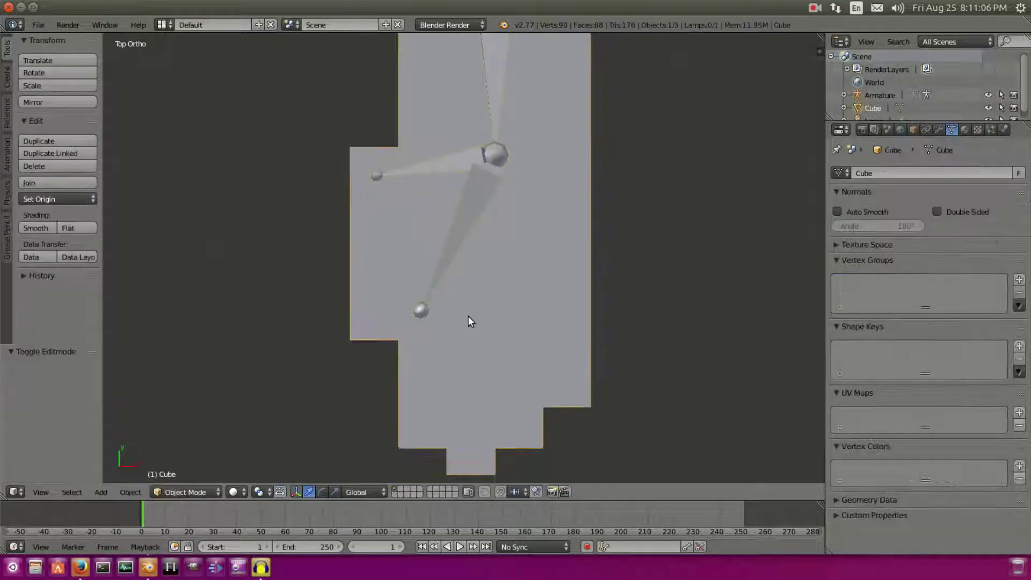
pyautogui.press('Tab')
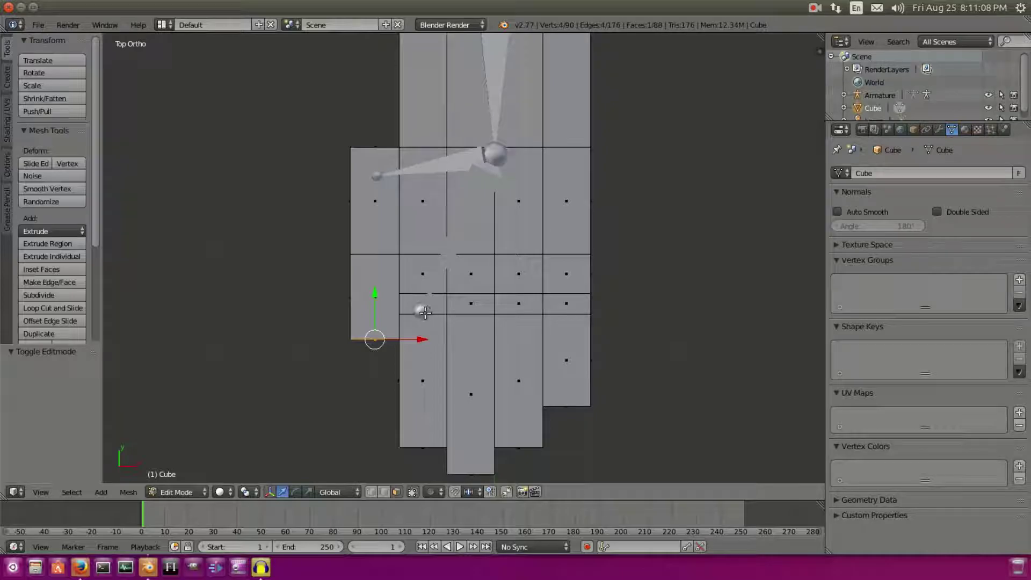
pyautogui.press('Tab')
pyautogui.rightClick(497, 153)
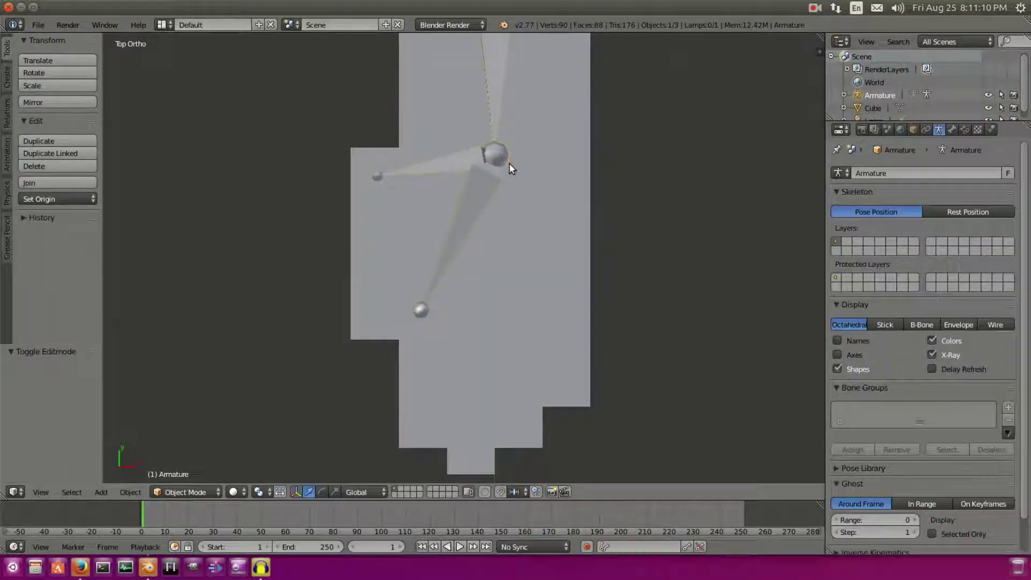
pyautogui.press('Tab')
pyautogui.rightClick(495, 155)
pyautogui.press('e')
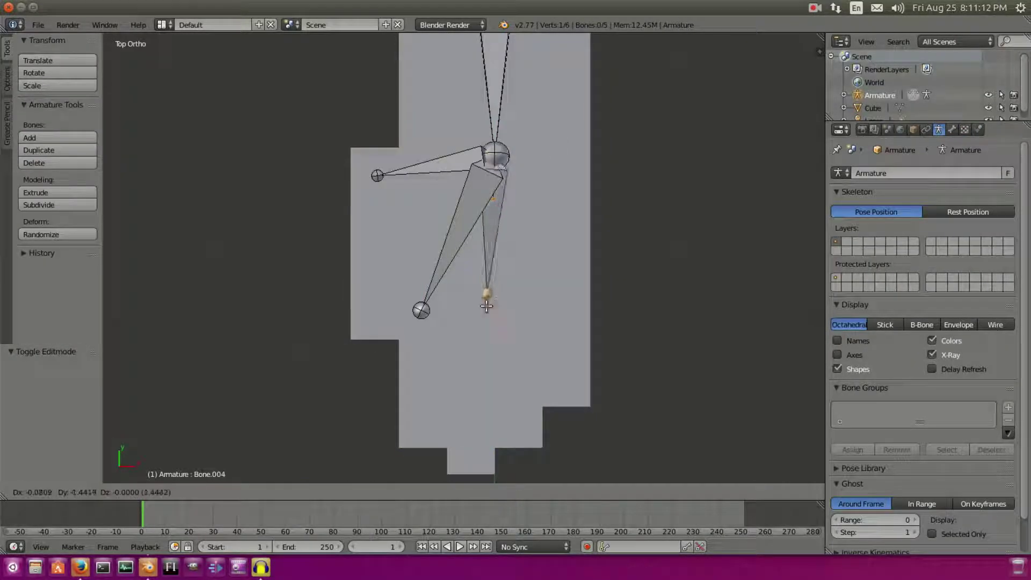
pyautogui.click(480, 314)
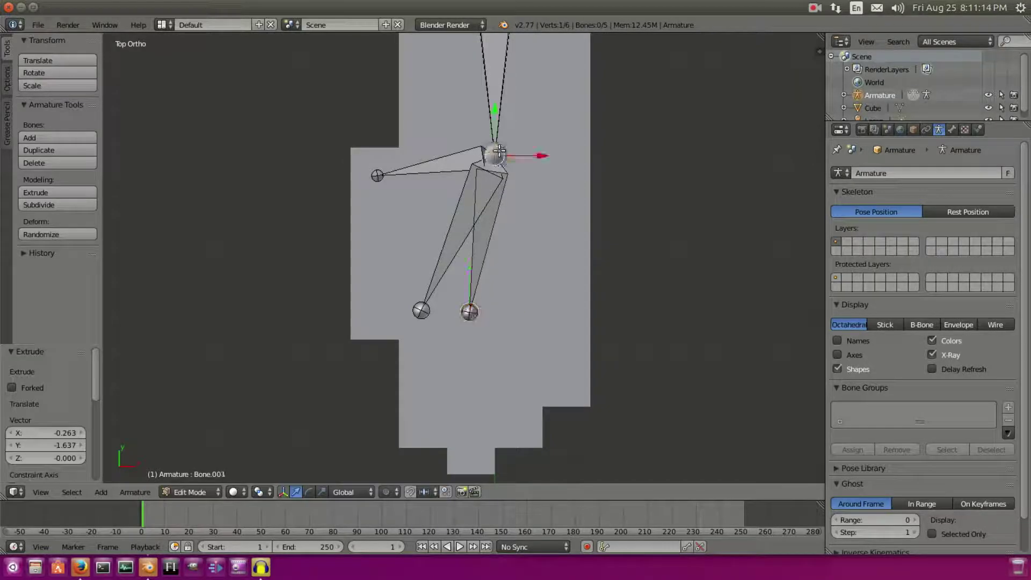
# Step: Extrude bones from the wrist joint to the two remaining finger bases, offset 0.182, -1.631 and 0.694, -1.617 in X and Y
pyautogui.press('e')
pyautogui.click(517, 346)
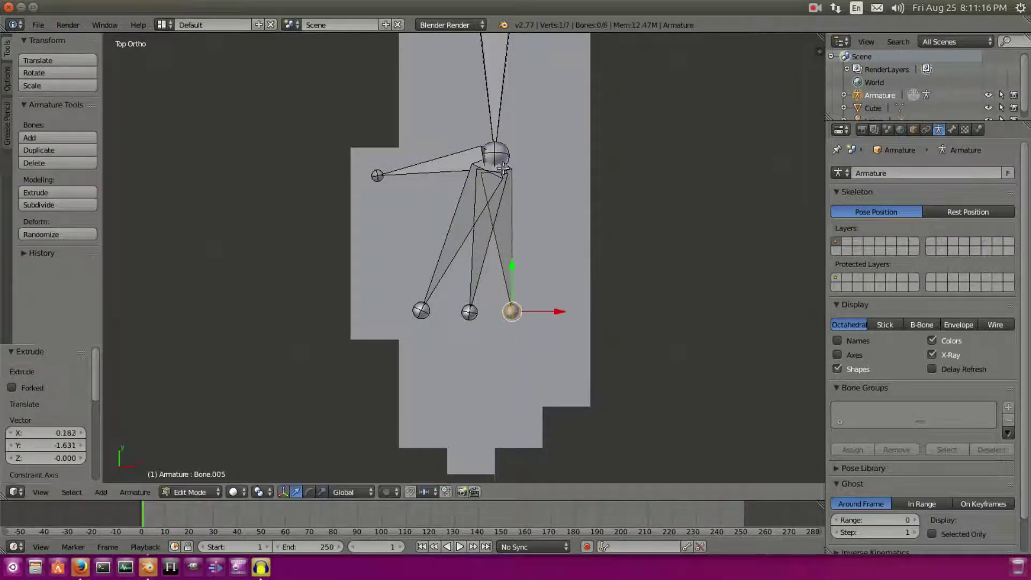
pyautogui.press('e')
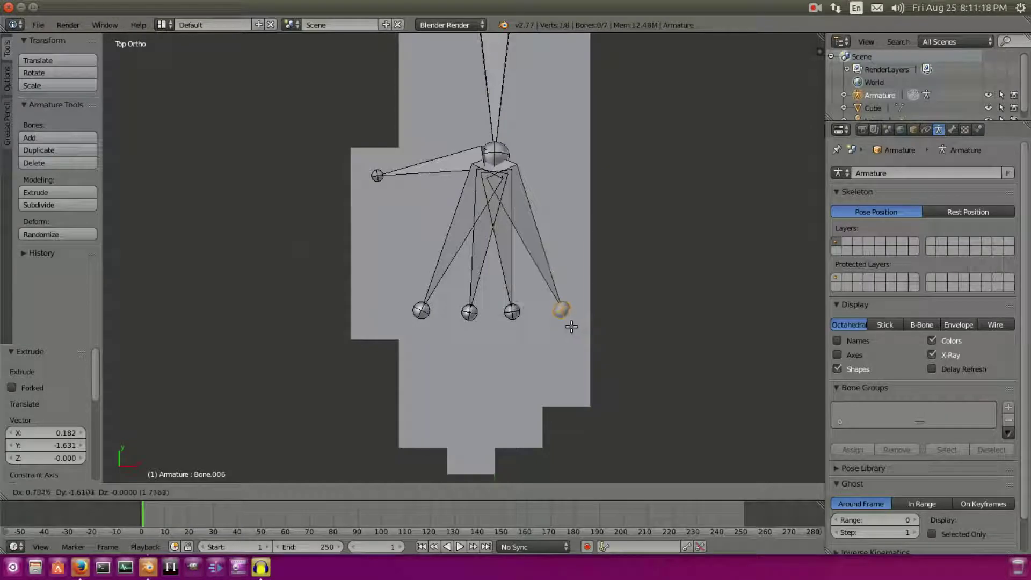
pyautogui.click(571, 326)
pyautogui.keyDown('shift'); pyautogui.moveTo(574, 253); pyautogui.dragTo(573, 235, button='middle'); pyautogui.keyUp('shift')
pyautogui.keyDown('shift'); pyautogui.moveTo(604, 269); pyautogui.dragTo(569, 205, button='middle'); pyautogui.keyUp('shift')
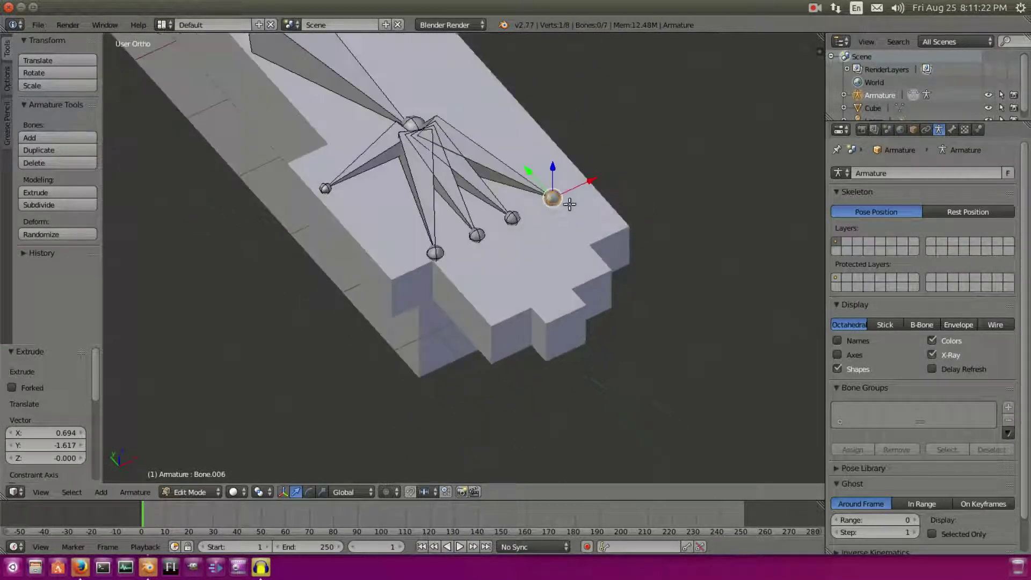
pyautogui.press('KP_1')
pyautogui.press('KP_7')
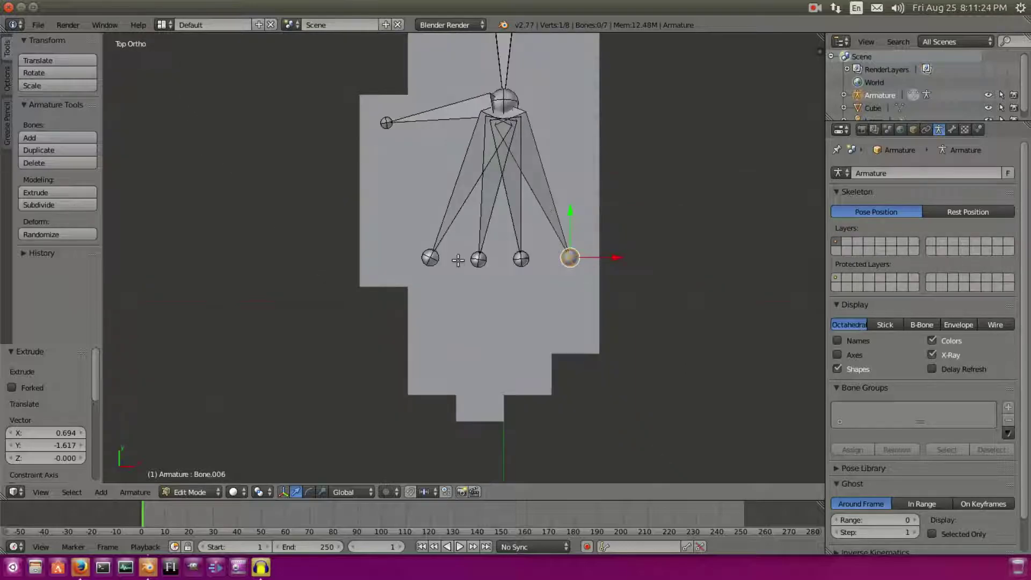
# Step: Move the base joint of the finger beside the thumb by 0.007 along Y
pyautogui.rightClick(428, 258)
pyautogui.click(430, 214)
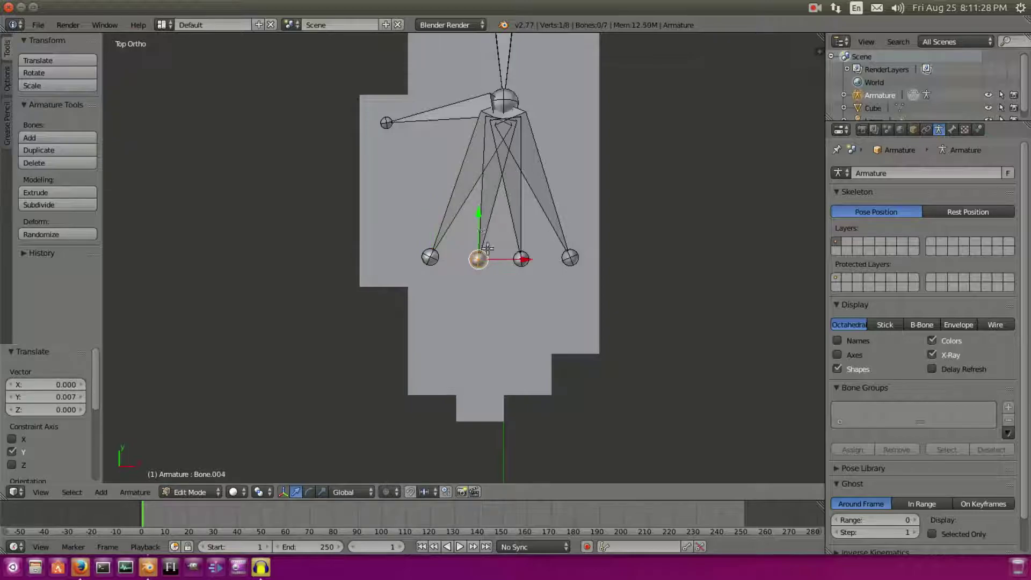
pyautogui.rightClick(447, 247)
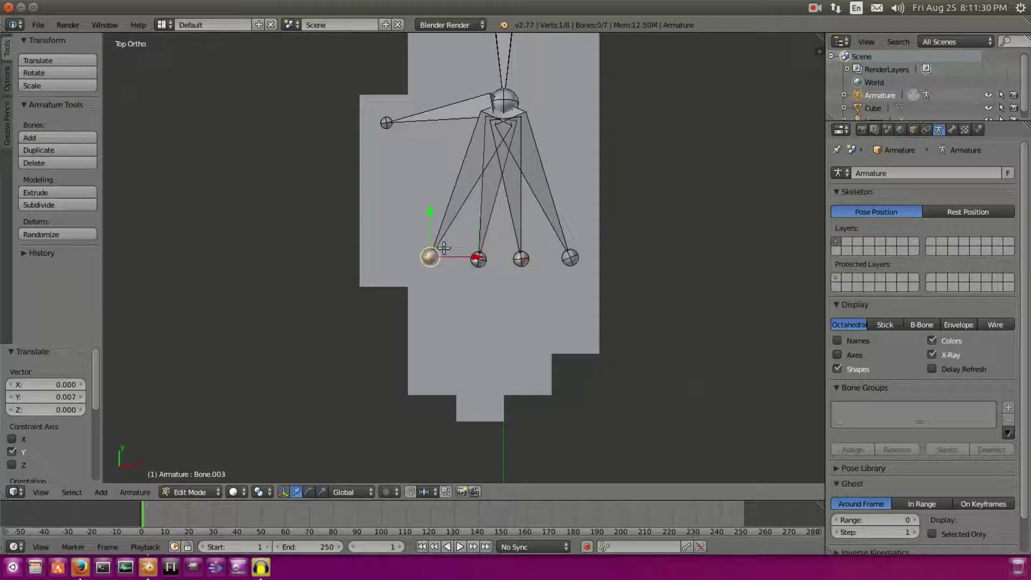
# Step: Extrude two bones along Y from both the first and third finger base joints, the first pair by -0.707 and the second pair to the fingertips
pyautogui.keyDown('shift'); pyautogui.moveTo(461, 276); pyautogui.dragTo(461, 251, button='middle'); pyautogui.keyUp('shift')
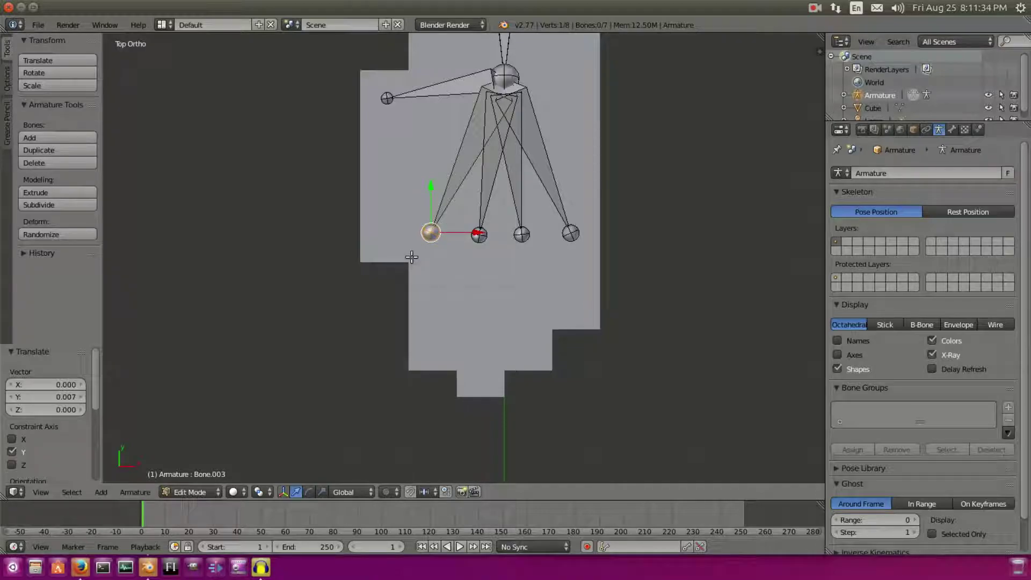
pyautogui.keyDown('shift'); pyautogui.moveTo(544, 154); pyautogui.dragTo(585, 70, button='middle'); pyautogui.keyUp('shift')
pyautogui.moveTo(476, 209); pyautogui.dragTo(498, 38, button='middle')
pyautogui.press('KP_7')
pyautogui.scroll(2, 487, 242)
pyautogui.keyDown('shift'); pyautogui.moveTo(486, 180); pyautogui.dragTo(481, 210, button='middle'); pyautogui.keyUp('shift')
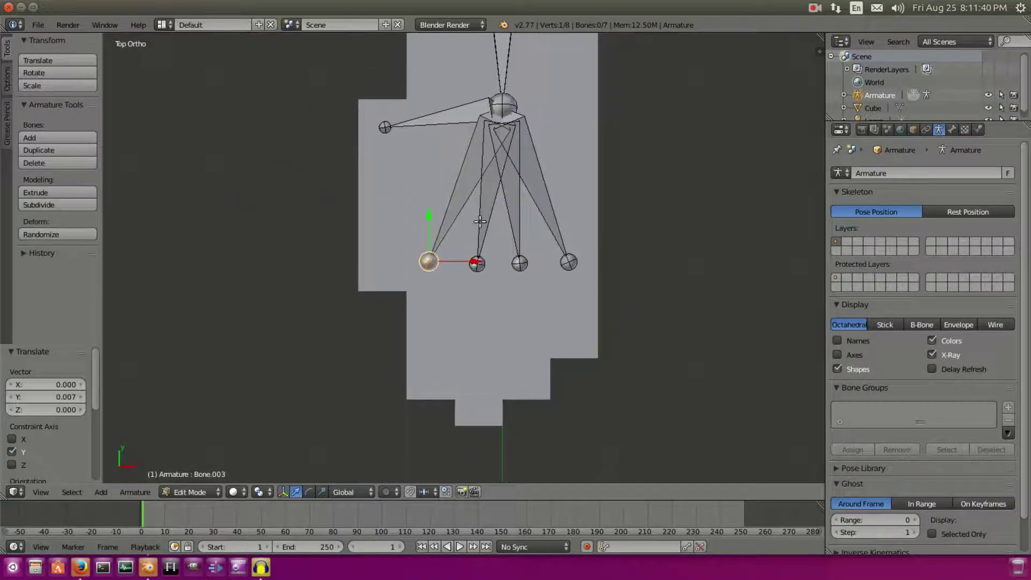
pyautogui.scroll(1, 482, 223)
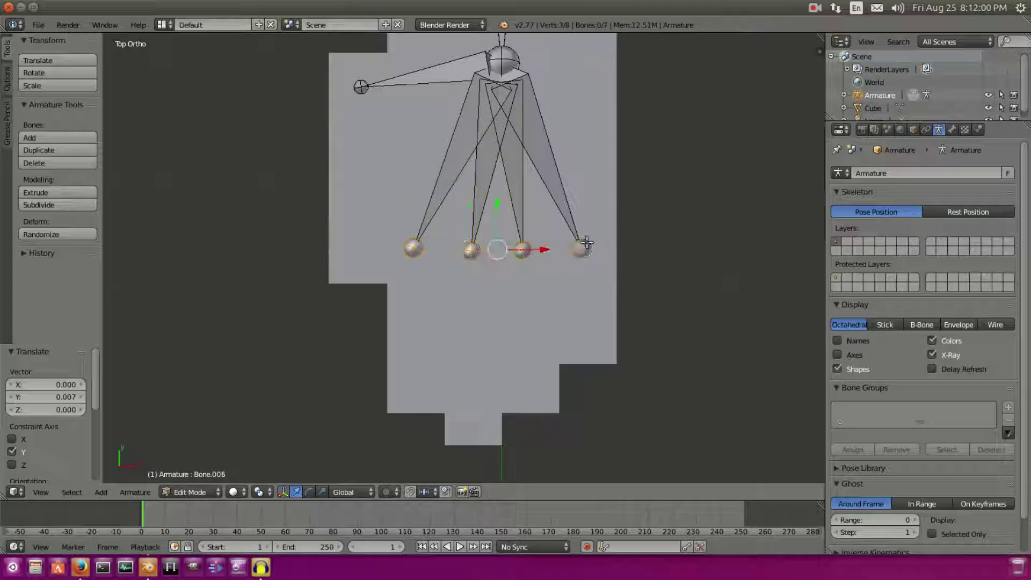
pyautogui.keyDown('shift'); pyautogui.scroll(-2, 412, 223); pyautogui.keyUp('shift')
pyautogui.keyDown('shift'); pyautogui.rightClick(513, 197); pyautogui.keyUp('shift')
pyautogui.keyDown('shift'); pyautogui.moveTo(679, 278); pyautogui.dragTo(688, 240, button='middle'); pyautogui.keyUp('shift')
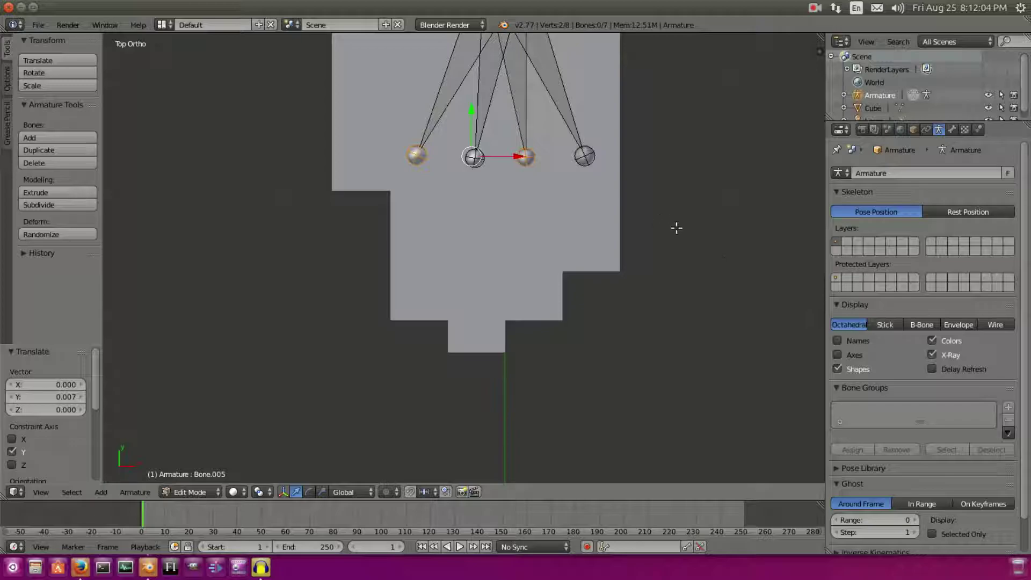
pyautogui.keyDown('shift'); pyautogui.scroll(2, 524, 165); pyautogui.keyUp('shift')
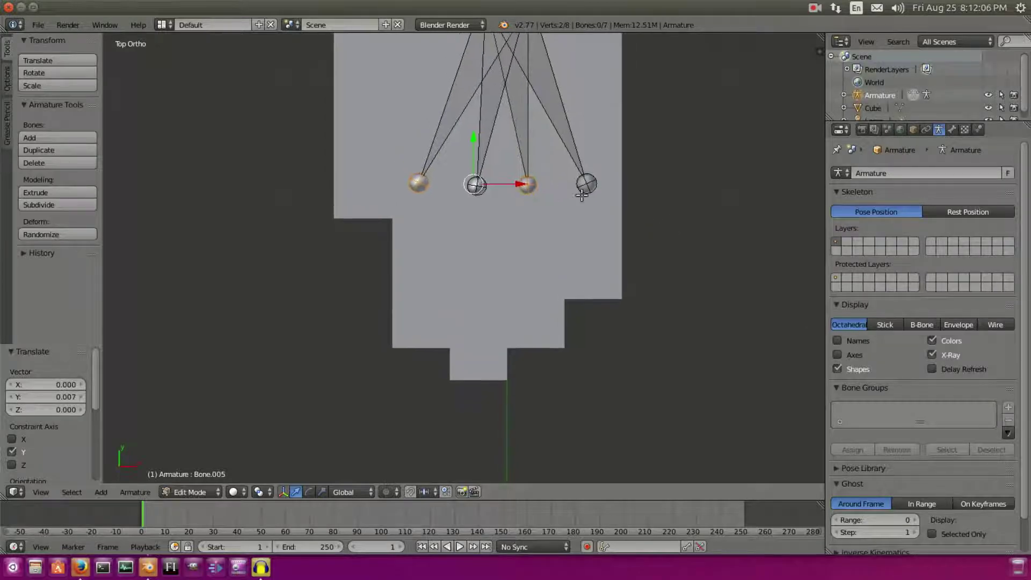
pyautogui.press('e')
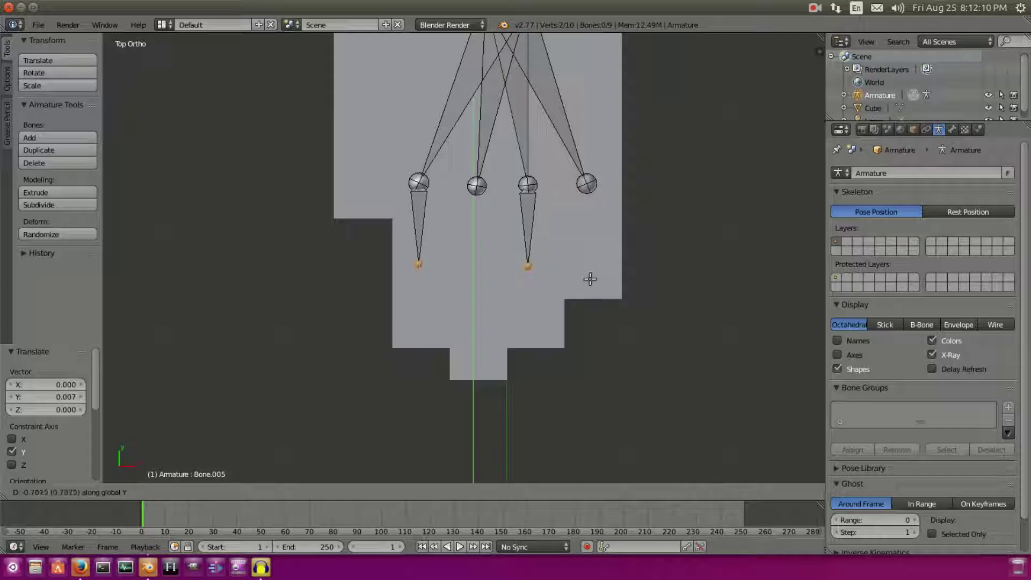
pyautogui.click(589, 279)
pyautogui.press('e')
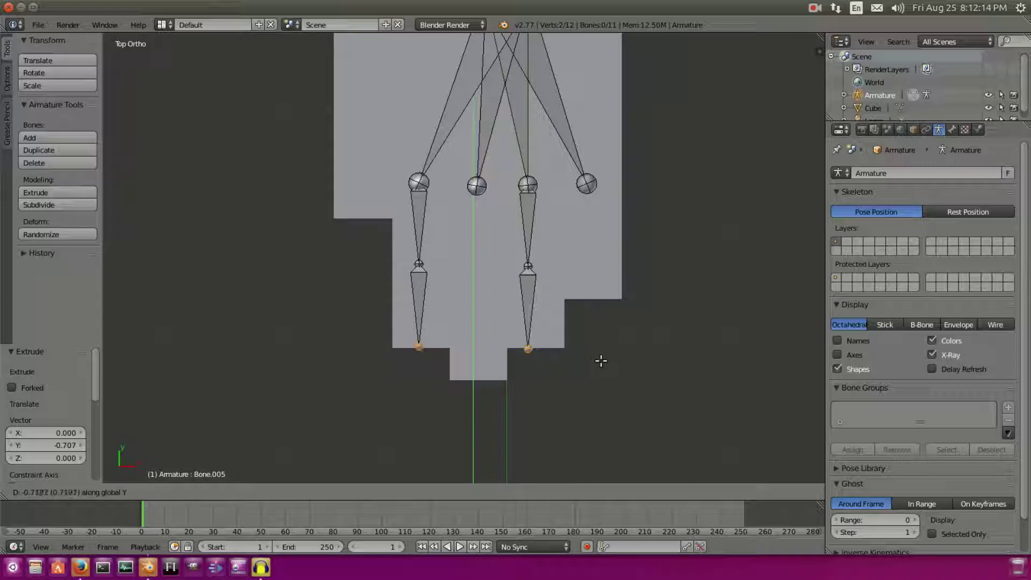
pyautogui.click(591, 349)
# Step: Try to move the tips of the two newly extruded finger chains
pyautogui.moveTo(587, 345); pyautogui.dragTo(592, 198, button='middle')
pyautogui.press('KP_7')
pyautogui.press('g')
pyautogui.click(508, 263)
pyautogui.moveTo(487, 289); pyautogui.dragTo(470, 314, button='middle')
pyautogui.hotkey('ctrl', 'z')
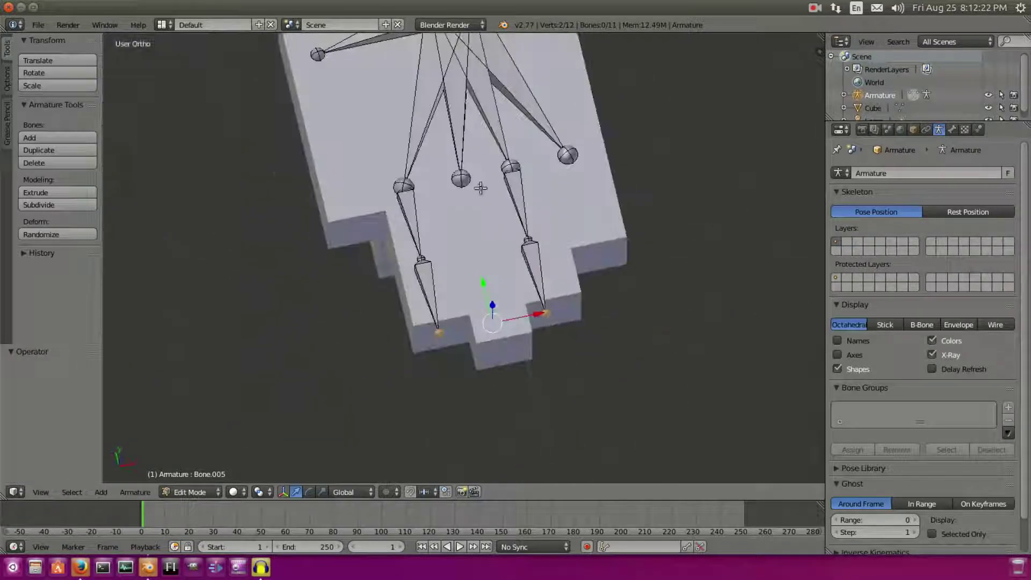
# Step: Extrude two bones along Y from the middle finger's base joint to its tip, by -0.834 and -0.846
pyautogui.moveTo(481, 188); pyautogui.dragTo(485, 193, button='middle')
pyautogui.rightClick(485, 194)
pyautogui.press('e')
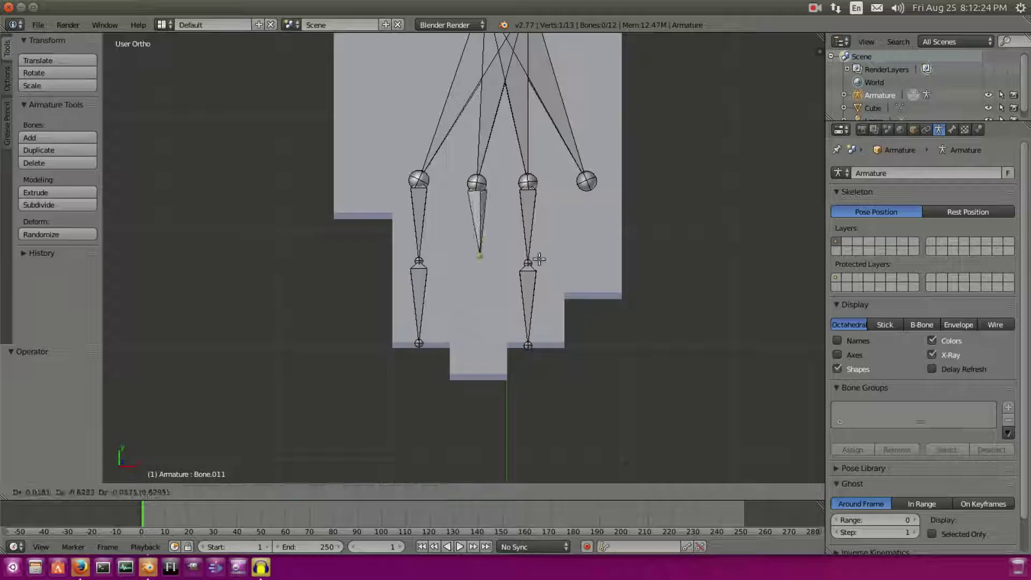
pyautogui.click(541, 281)
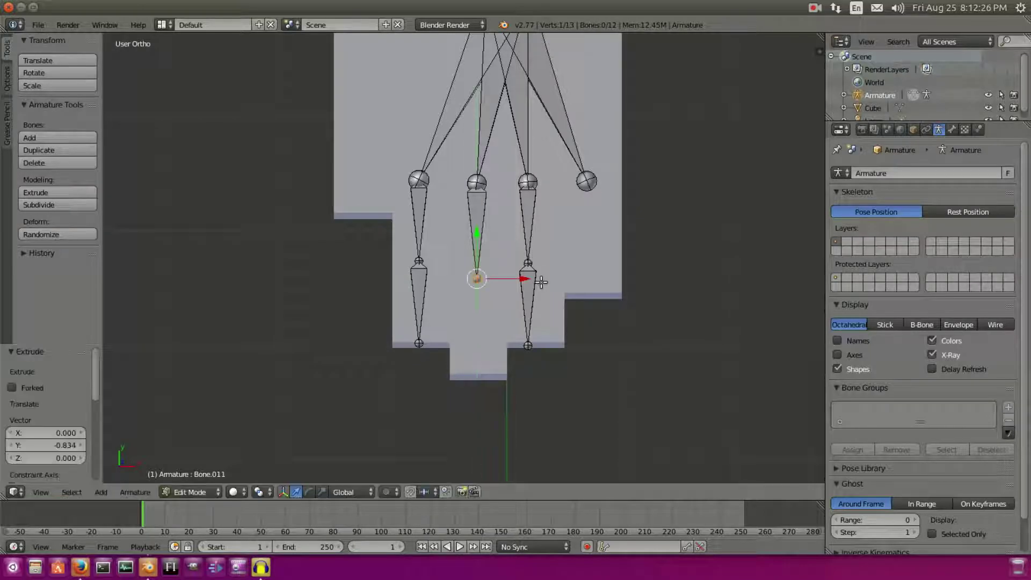
pyautogui.press('e')
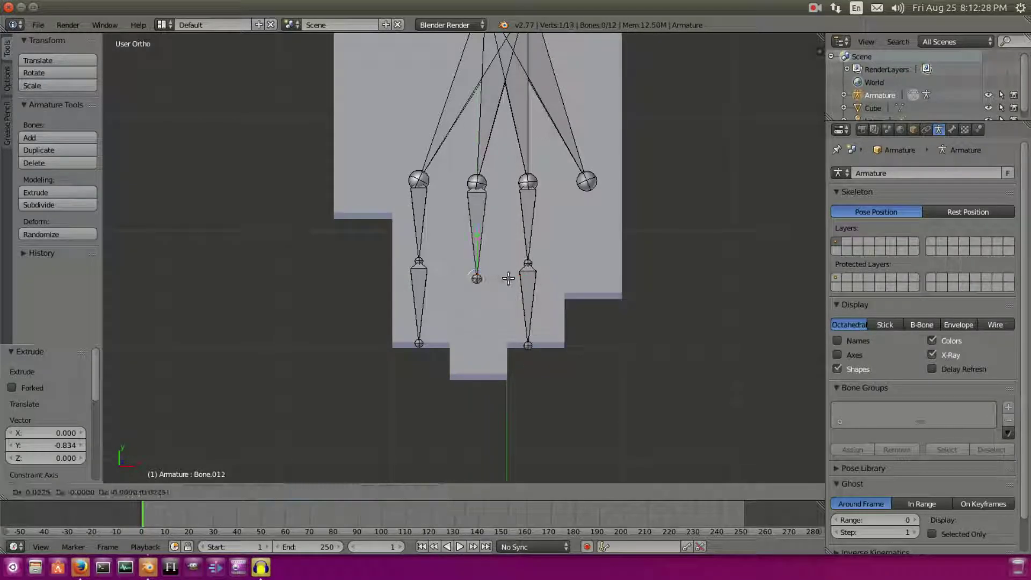
pyautogui.click(504, 369)
# Step: Extrude two bones along Y from the little finger's base joint to its tip, the second by -0.513
pyautogui.press('e')
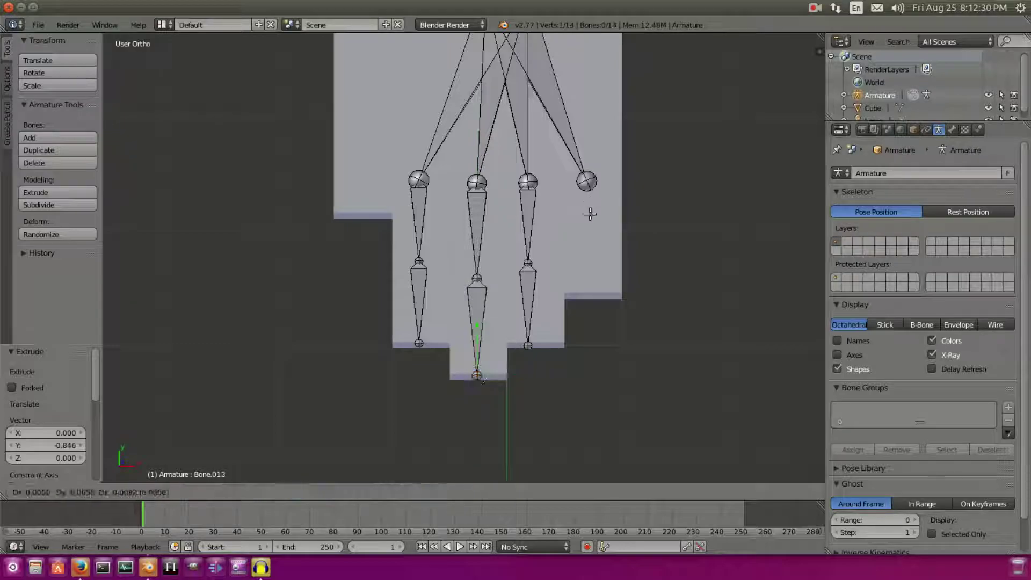
pyautogui.rightClick(593, 247)
pyautogui.press('e')
pyautogui.click(605, 299)
# Step: Extrude two bones along Y from the thumb's base joint, by -0.730 and -0.949, and nudge the joint between them along Y
pyautogui.moveTo(606, 299); pyautogui.dragTo(494, 250, button='middle')
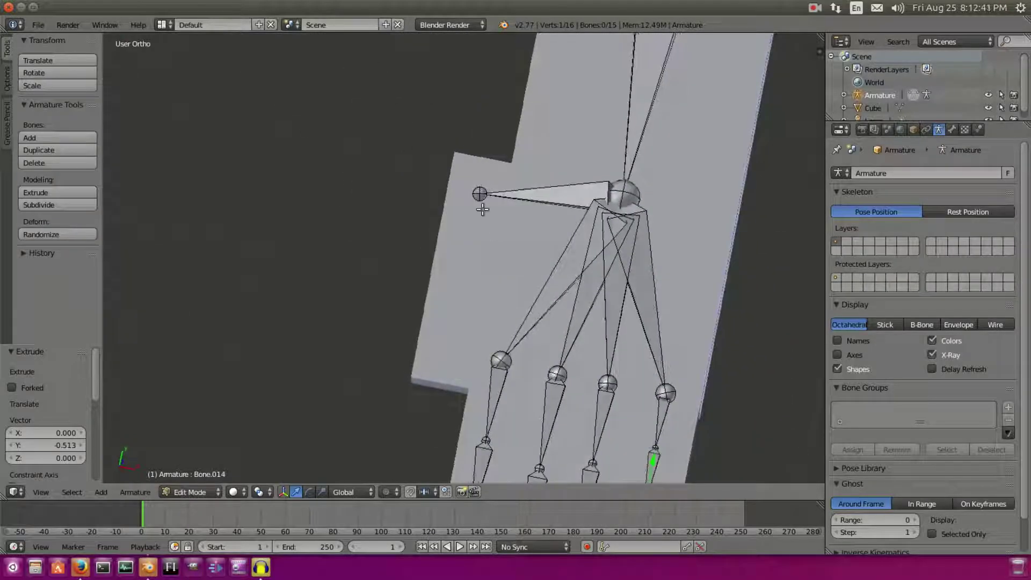
pyautogui.moveTo(484, 201)
pyautogui.keyDown('shift'); pyautogui.mouseDown(button='middle')
pyautogui.moveTo(485, 182)
pyautogui.moveTo(502, 191)
pyautogui.mouseUp(button='middle'); pyautogui.keyUp('shift')
pyautogui.press('e')
pyautogui.press('y')
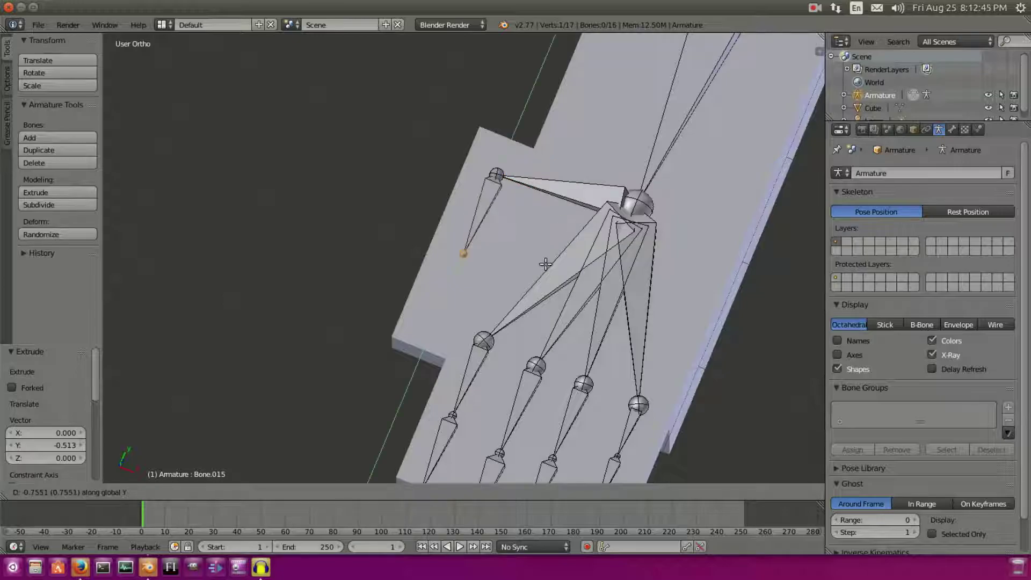
pyautogui.click(541, 248)
pyautogui.press('KP_7')
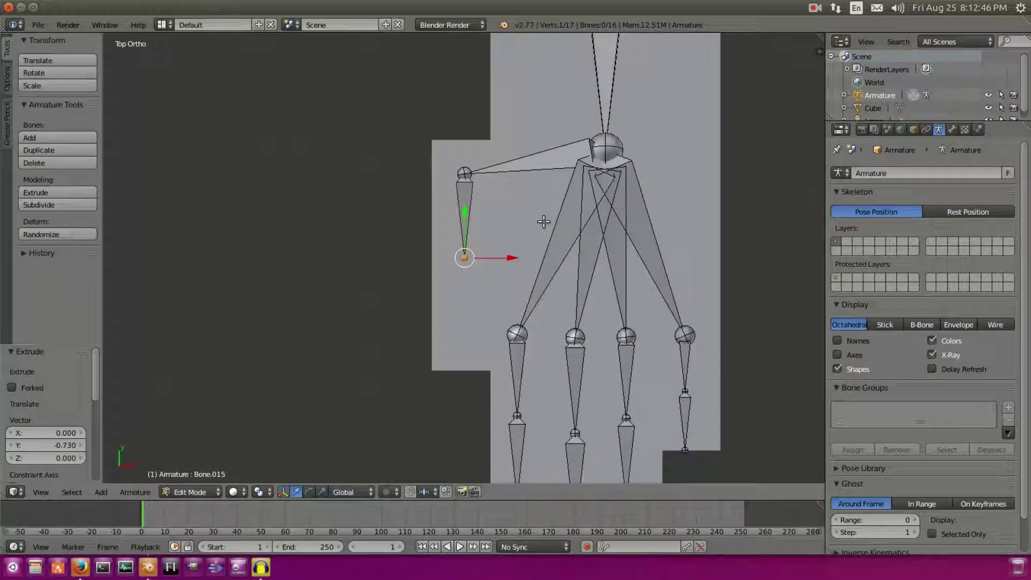
pyautogui.press('e')
pyautogui.rightClick(546, 255)
pyautogui.press('e')
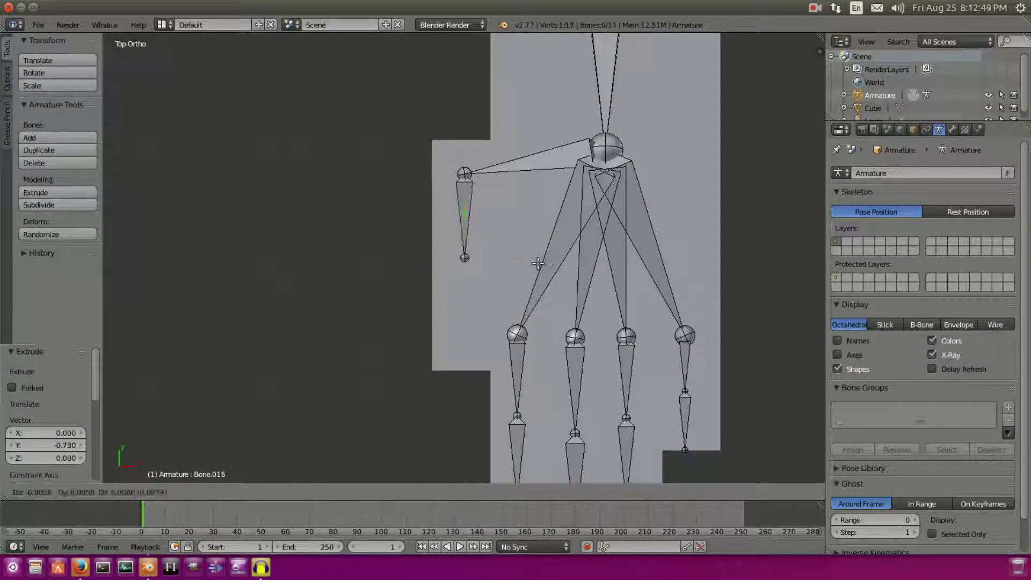
pyautogui.click(537, 373)
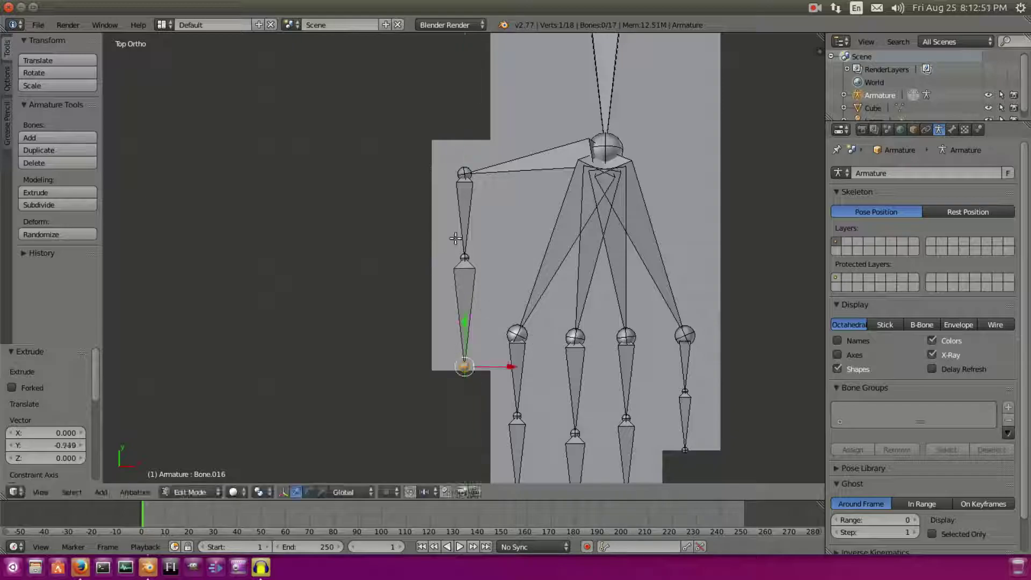
pyautogui.moveTo(466, 223); pyautogui.dragTo(466, 230)
# Step: Leave armature editing and parent the arm mesh to the armature with automatic weights
pyautogui.moveTo(466, 226); pyautogui.dragTo(558, 107, button='middle')
pyautogui.moveTo(563, 178); pyautogui.dragTo(514, 256, button='middle')
pyautogui.press('Tab')
pyautogui.scroll(-3, 353, 269)
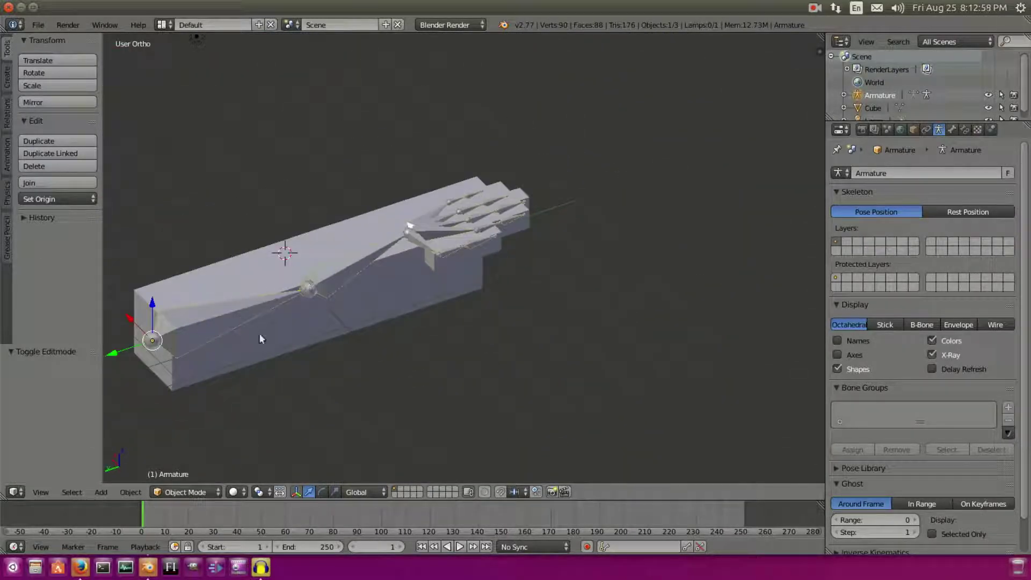
pyautogui.scroll(3, 472, 273)
pyautogui.moveTo(472, 276)
pyautogui.mouseDown(button='middle')
pyautogui.moveTo(511, 247)
pyautogui.moveTo(461, 189)
pyautogui.moveTo(441, 227)
pyautogui.moveTo(473, 209)
pyautogui.moveTo(455, 282)
pyautogui.mouseUp(button='middle')
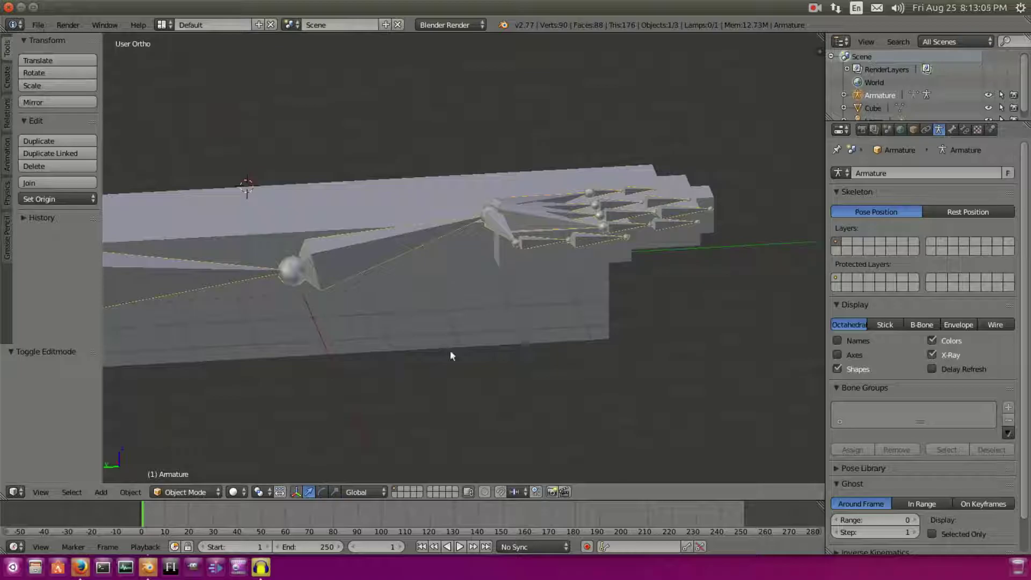
pyautogui.rightClick(521, 350)
pyautogui.keyDown('shift'); pyautogui.rightClick(365, 257); pyautogui.keyUp('shift')
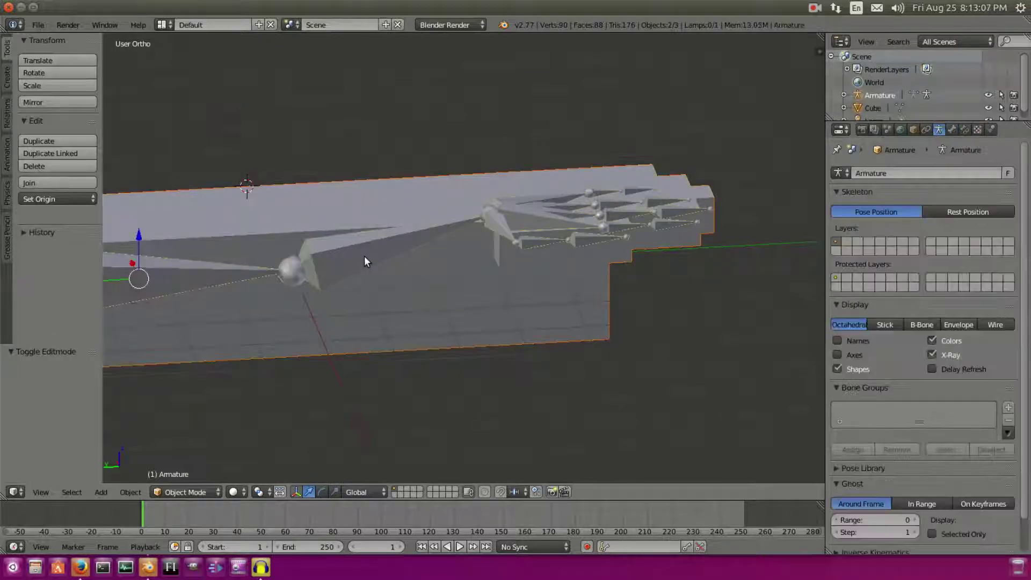
pyautogui.hotkey('ctrl', 'p')
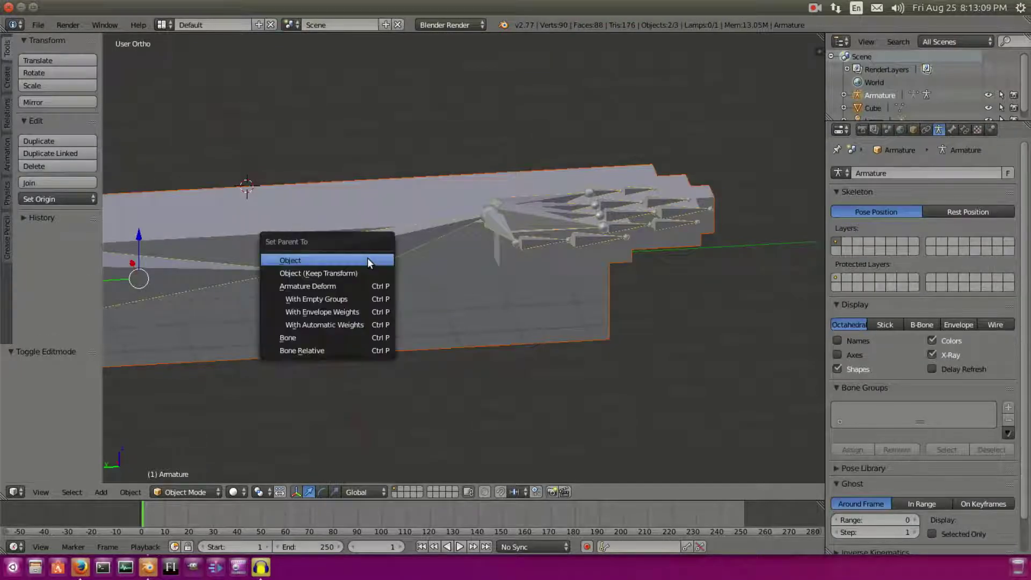
pyautogui.click(359, 324)
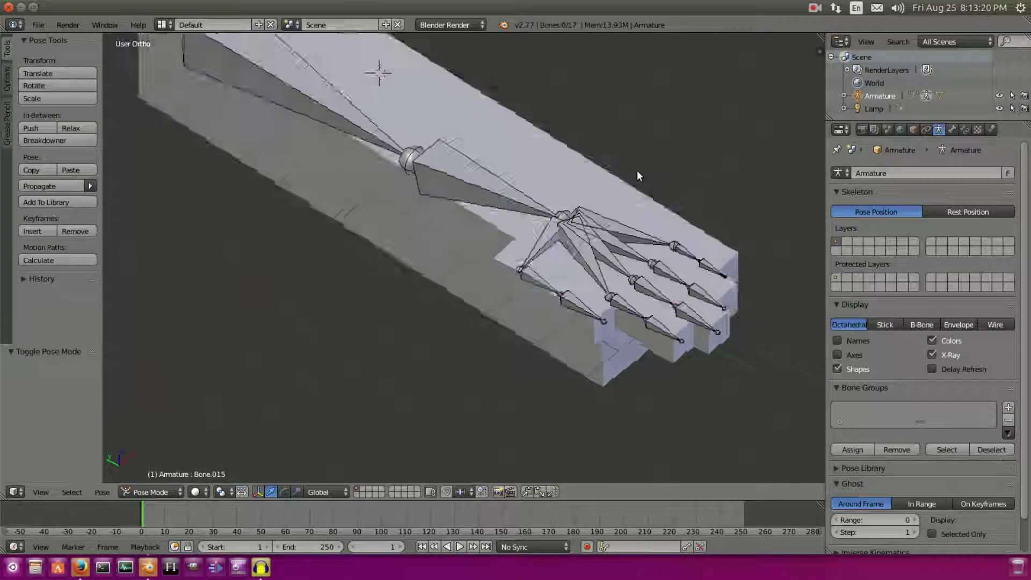
# Step: Try rotating individual finger bones in Pose Mode, freely and about the X axis, to test how the mesh deforms
pyautogui.moveTo(636, 177); pyautogui.dragTo(557, 245, button='middle')
pyautogui.moveTo(683, 234); pyautogui.dragTo(701, 222, button='middle')
pyautogui.rightClick(691, 255)
pyautogui.press('r')
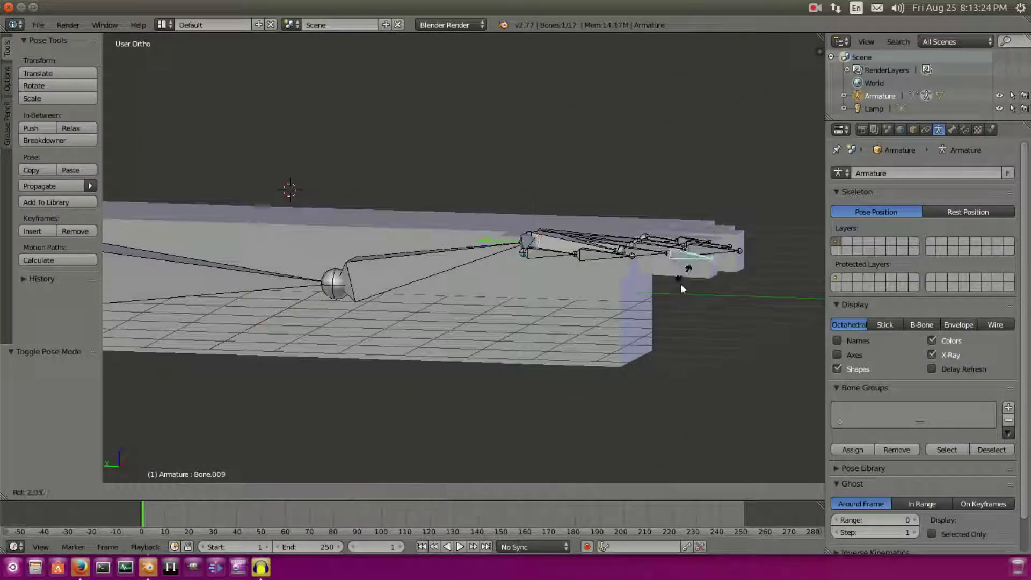
pyautogui.rightClick(662, 326)
pyautogui.moveTo(662, 326); pyautogui.dragTo(717, 218, button='middle')
pyautogui.scroll(3, 675, 245)
pyautogui.press('r')
pyautogui.press('x')
pyautogui.rightClick(685, 279)
pyautogui.rightClick(732, 241)
pyautogui.press('r')
pyautogui.press('x')
pyautogui.rightClick(472, 373)
# Step: Open the arm mesh for editing and add a loop cut at the middle joint of the index finger and of the middle finger
pyautogui.rightClick(473, 374)
pyautogui.moveTo(621, 220); pyautogui.dragTo(537, 272, button='middle')
pyautogui.press('Tab')
pyautogui.scroll(-3, 604, 236)
pyautogui.scroll(2, 644, 251)
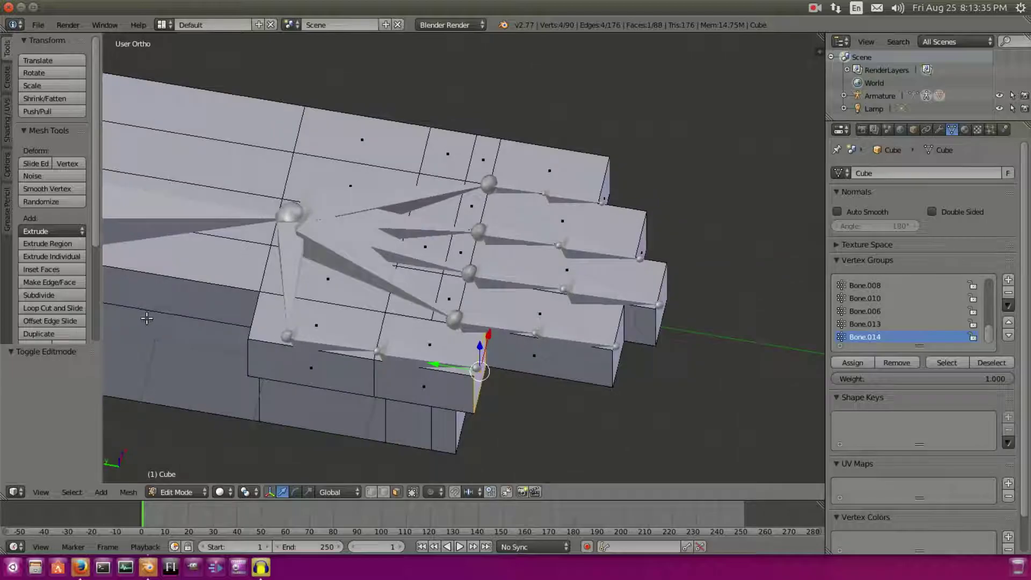
pyautogui.click(57, 308)
pyautogui.click(548, 339)
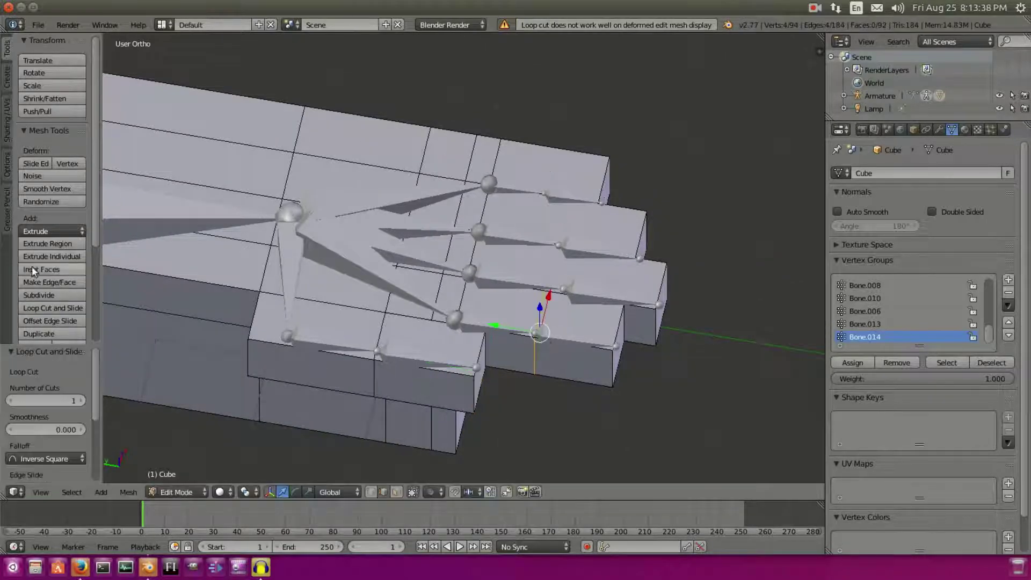
pyautogui.click(45, 308)
pyautogui.click(585, 260)
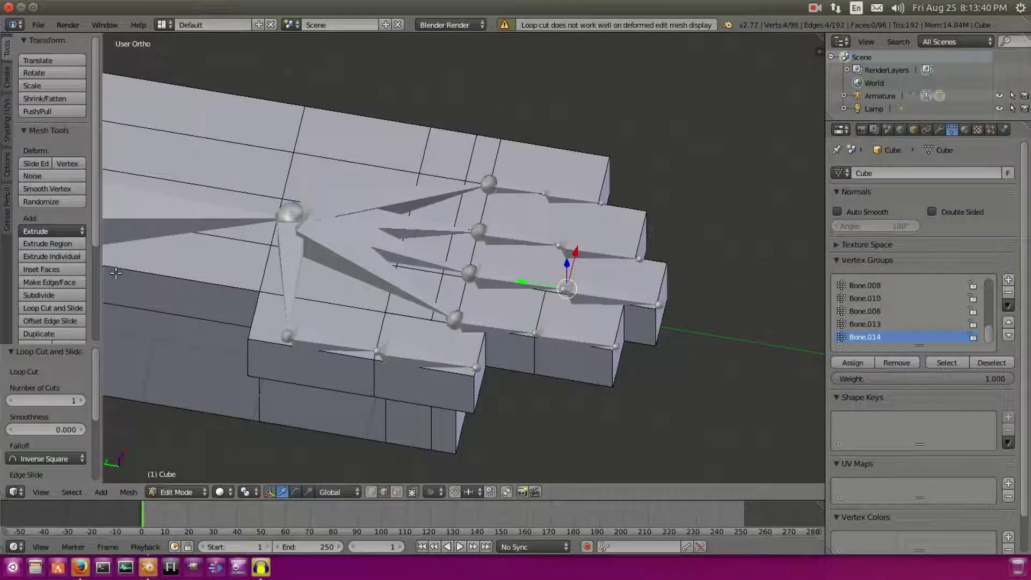
# Step: Add a loop cut at the middle joint of the little finger and of the ring finger
pyautogui.click(64, 302)
pyautogui.click(569, 217)
pyautogui.click(568, 217)
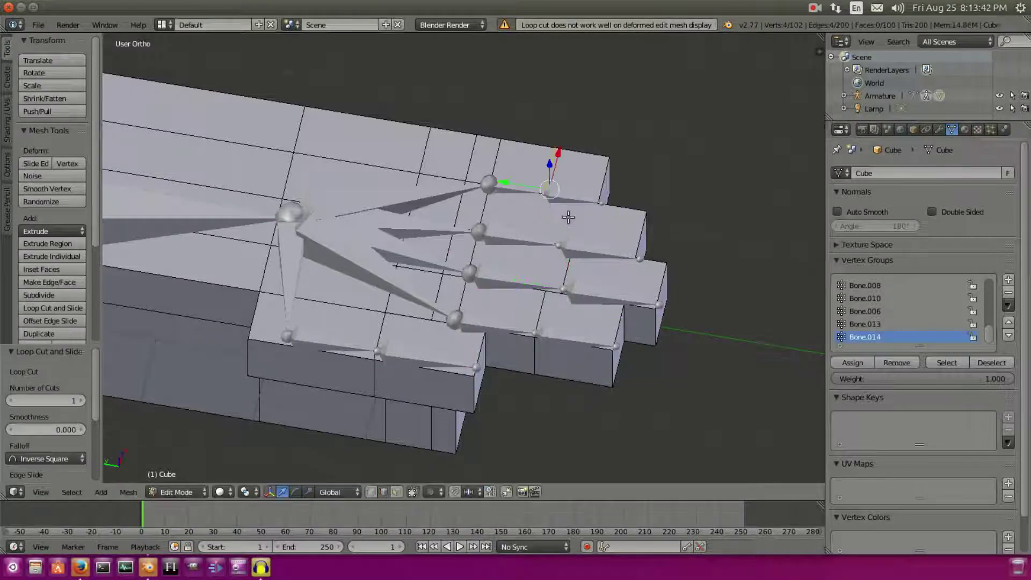
pyautogui.click(52, 307)
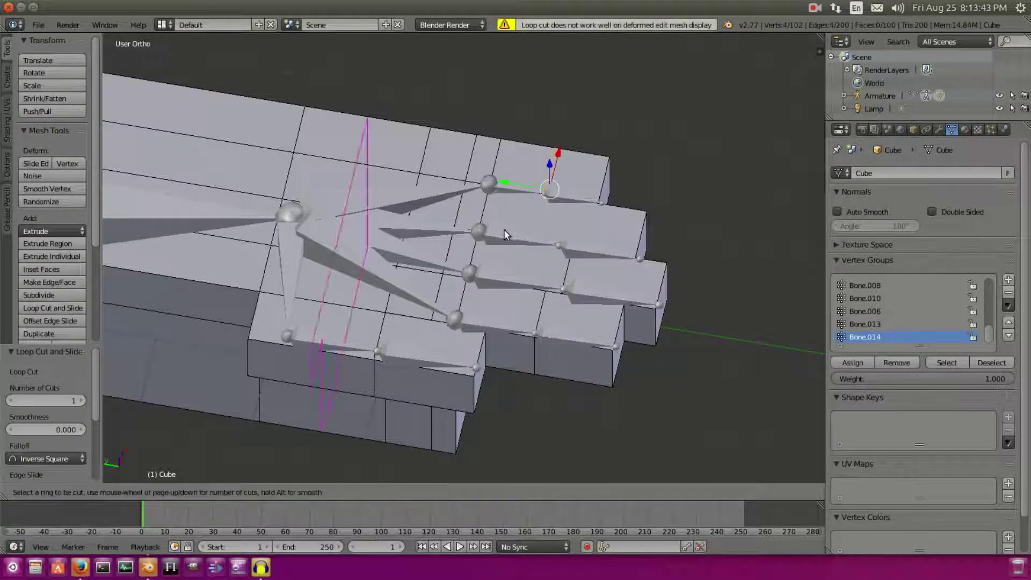
pyautogui.click(563, 231)
pyautogui.click(562, 234)
pyautogui.moveTo(562, 237); pyautogui.dragTo(391, 283, button='middle')
pyautogui.keyDown('shift'); pyautogui.moveTo(510, 260); pyautogui.dragTo(451, 246, button='middle'); pyautogui.keyUp('shift')
# Step: Leave mesh editing and try rotating a finger bone about the X axis and freely to test the new cuts
pyautogui.press('Tab')
pyautogui.moveTo(520, 290); pyautogui.dragTo(499, 298, button='middle')
pyautogui.rightClick(500, 307)
pyautogui.press('r')
pyautogui.press('x')
pyautogui.rightClick(584, 327)
pyautogui.press('r')
pyautogui.rightClick(640, 329)
# Step: Try rotating the little finger's bones to test how the fingertip and neighbouring mesh deform
pyautogui.moveTo(640, 330); pyautogui.dragTo(592, 269, button='middle')
pyautogui.rightClick(573, 279)
pyautogui.rightClick(573, 278)
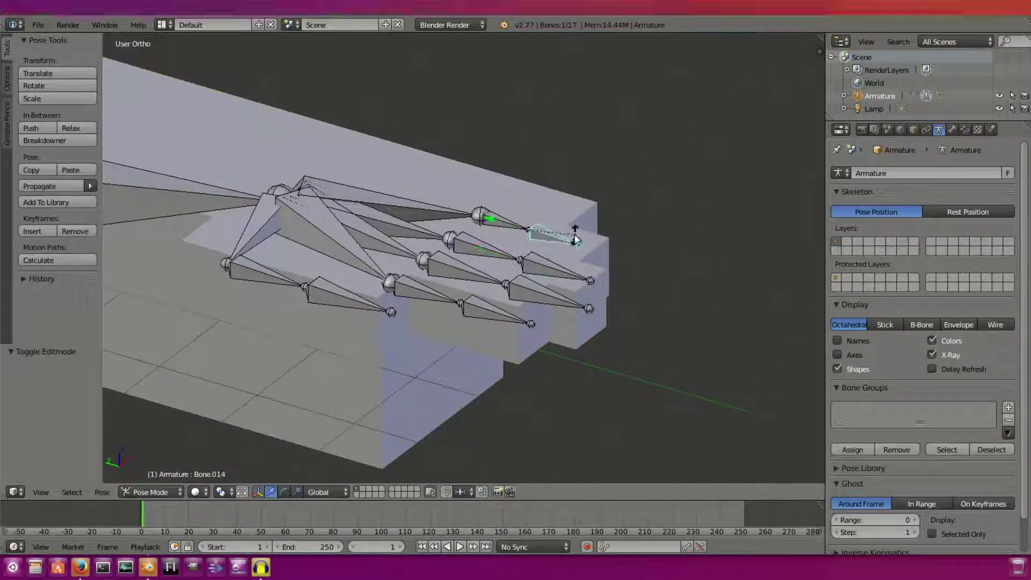
pyautogui.press('r')
pyautogui.rightClick(570, 315)
pyautogui.moveTo(571, 315); pyautogui.dragTo(518, 301, button='middle')
pyautogui.press('r')
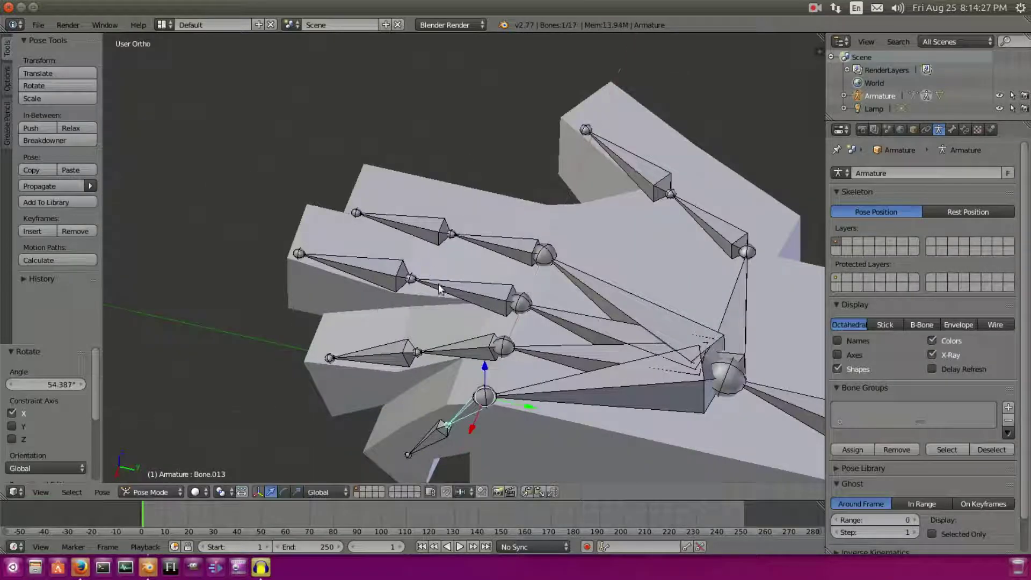
pyautogui.scroll(3, 562, 248)
pyautogui.moveTo(562, 247); pyautogui.dragTo(469, 320, button='middle')
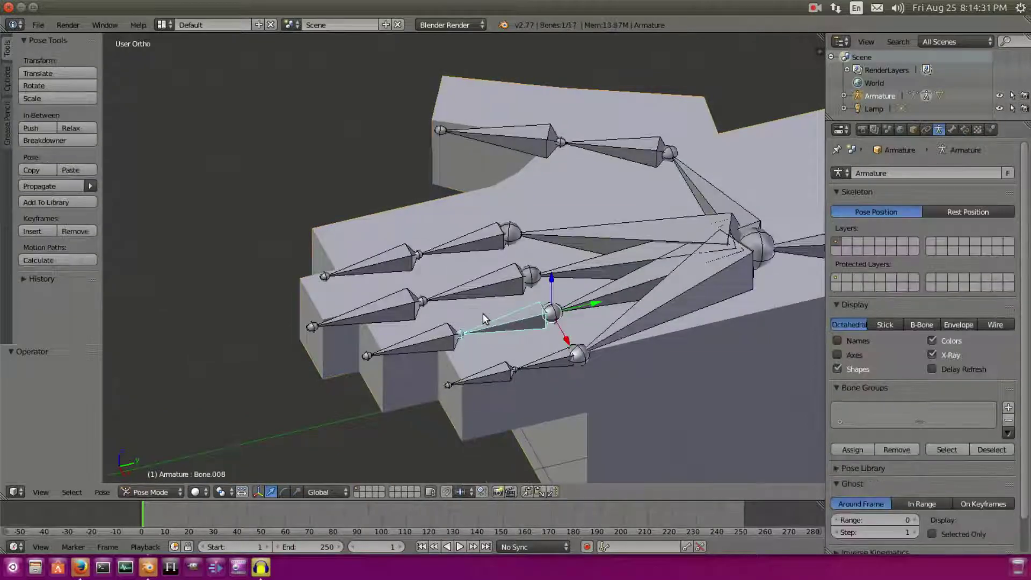
# Step: Switch the arm mesh to Weight Paint mode and view the weights of the ring finger's base bone from above
pyautogui.rightClick(357, 366)
pyautogui.click(185, 492)
pyautogui.click(197, 420)
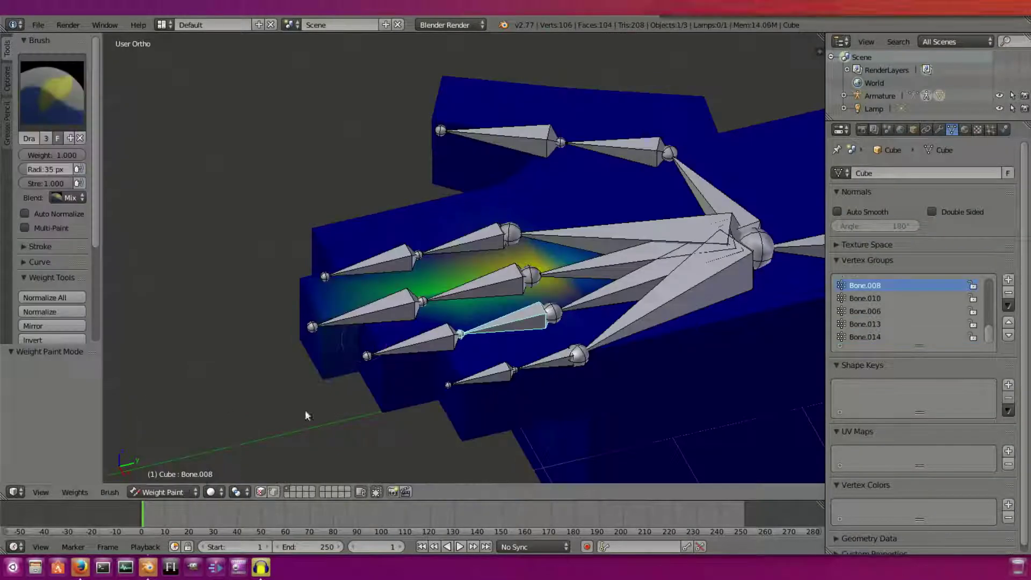
pyautogui.click(179, 492)
pyautogui.moveTo(197, 421)
pyautogui.mouseDown(button='middle')
pyautogui.moveTo(532, 325)
pyautogui.moveTo(618, 357)
pyautogui.moveTo(605, 334)
pyautogui.moveTo(616, 367)
pyautogui.moveTo(561, 251)
pyautogui.mouseUp(button='middle')
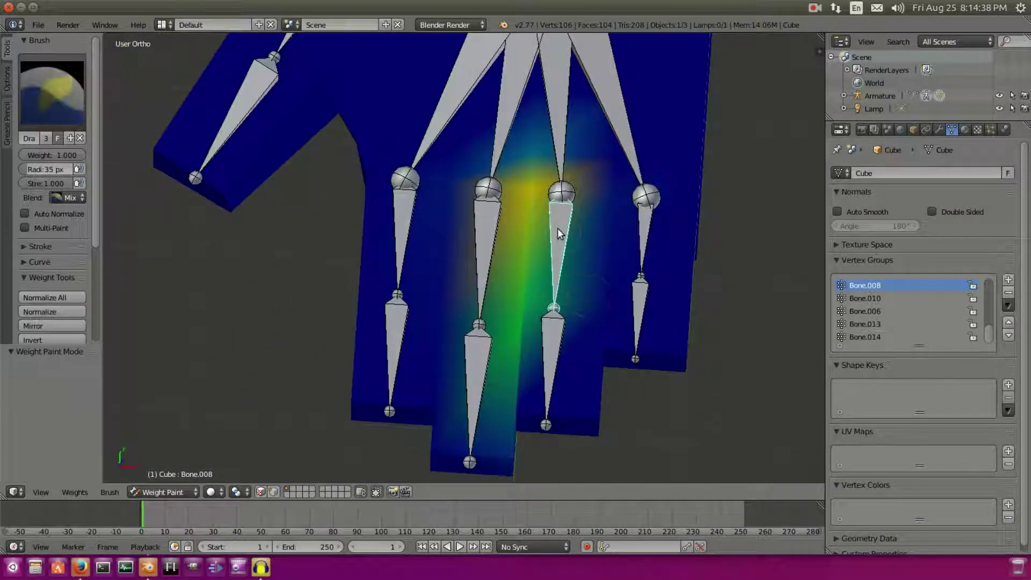
# Step: Try rotating the ring finger's base bone about the X axis to check which weighted areas follow it
pyautogui.press('r')
pyautogui.press('x')
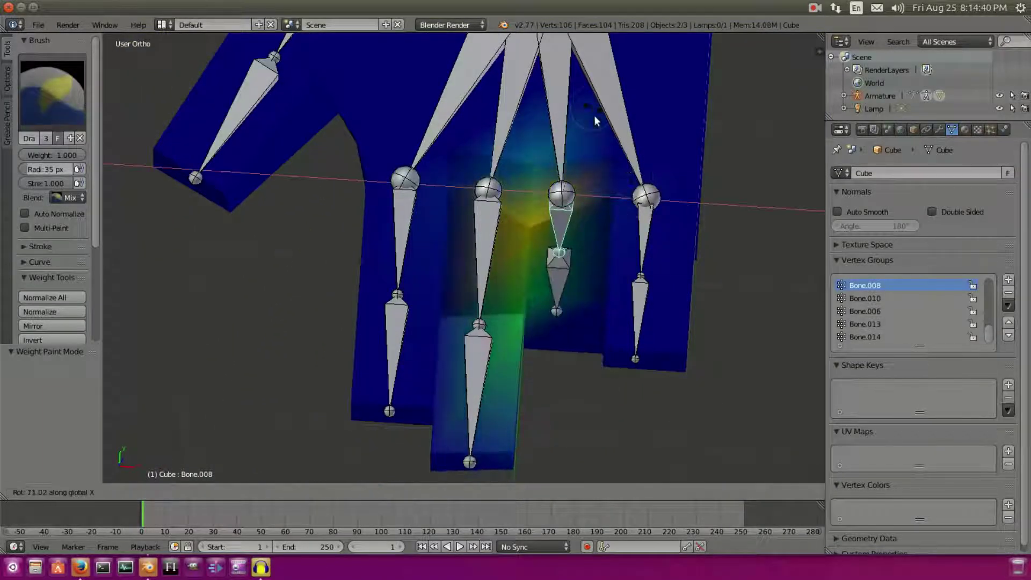
pyautogui.rightClick(540, 168)
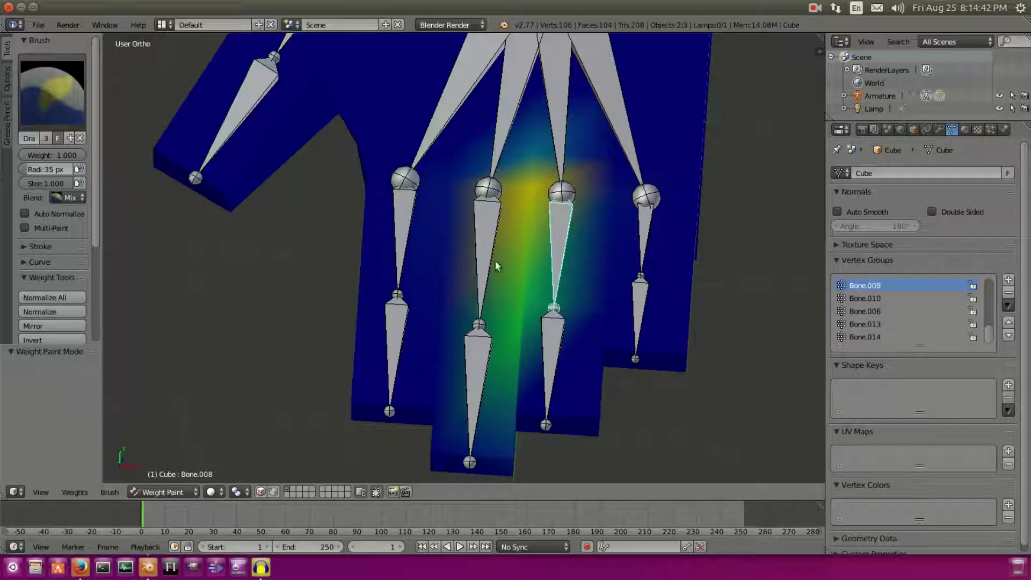
# Step: Set the brush blend to Subtract and paint away the ring finger base bone's weights across the fingers and palm
pyautogui.moveTo(96, 201); pyautogui.dragTo(129, 201)
pyautogui.click(99, 197)
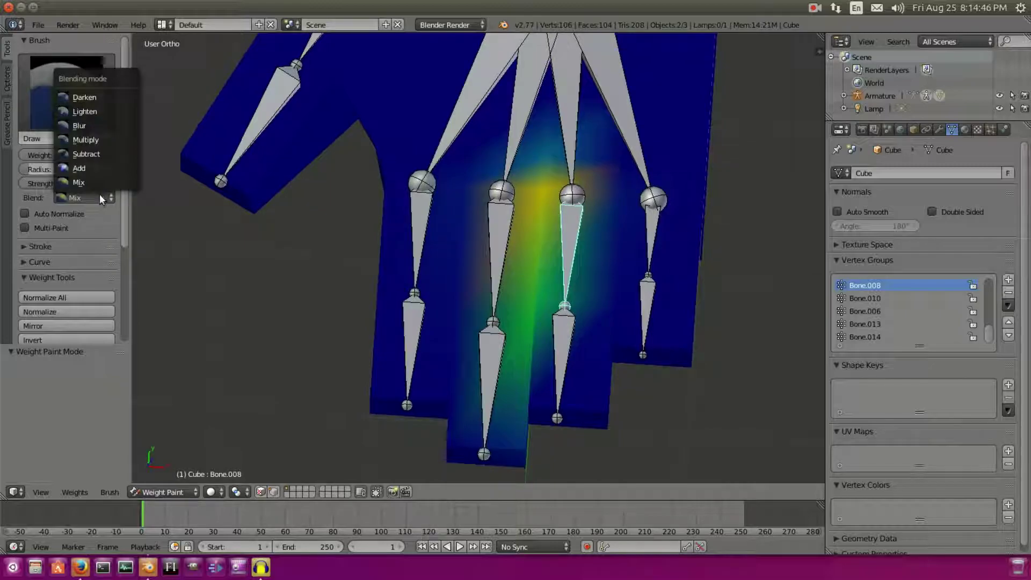
pyautogui.click(86, 154)
pyautogui.moveTo(500, 318)
pyautogui.mouseDown()
pyautogui.moveTo(534, 168)
pyautogui.moveTo(520, 372)
pyautogui.mouseUp()
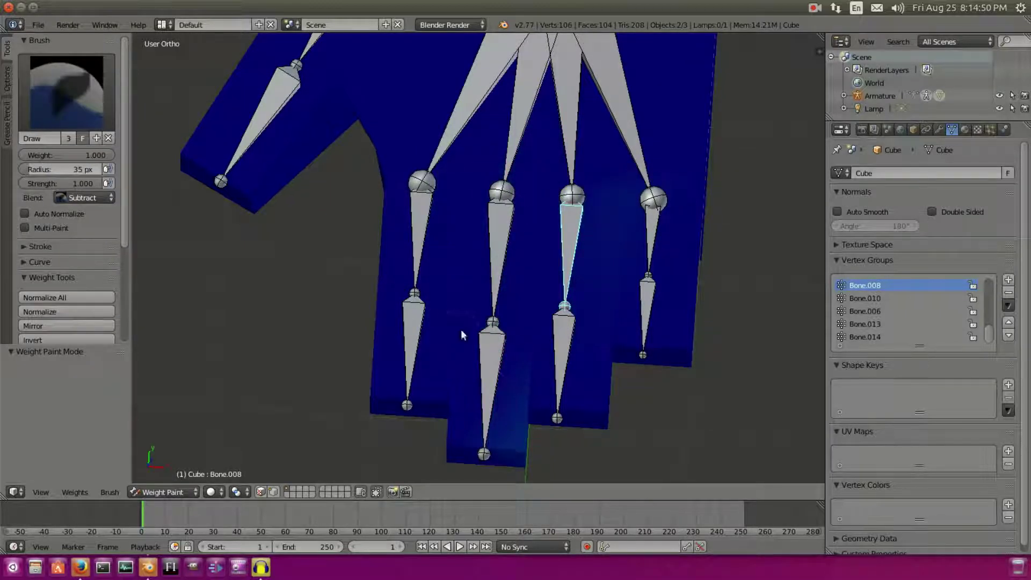
pyautogui.moveTo(490, 385); pyautogui.dragTo(558, 274, button='middle')
pyautogui.moveTo(533, 226); pyautogui.dragTo(370, 480, button='middle')
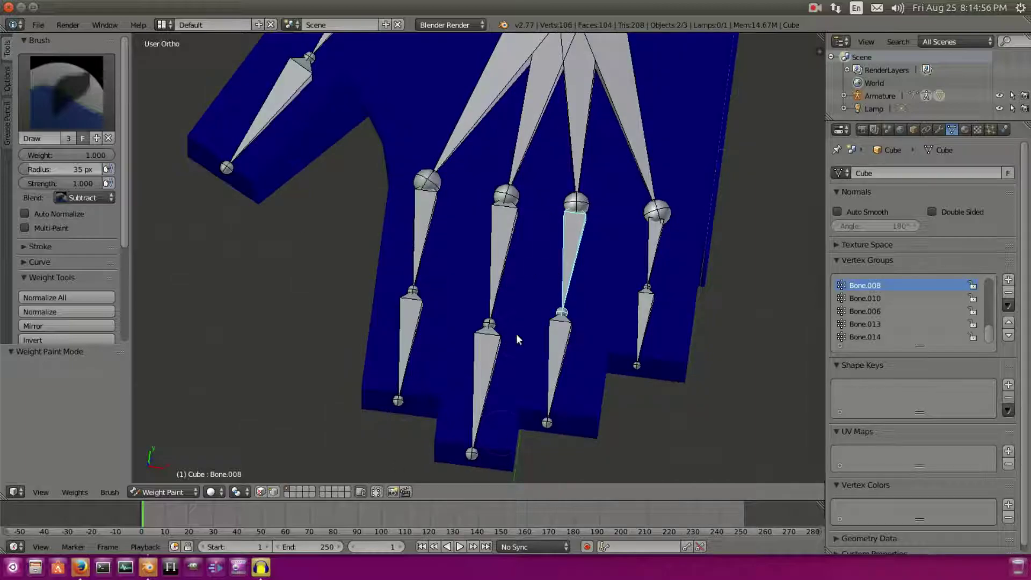
pyautogui.click(88, 198)
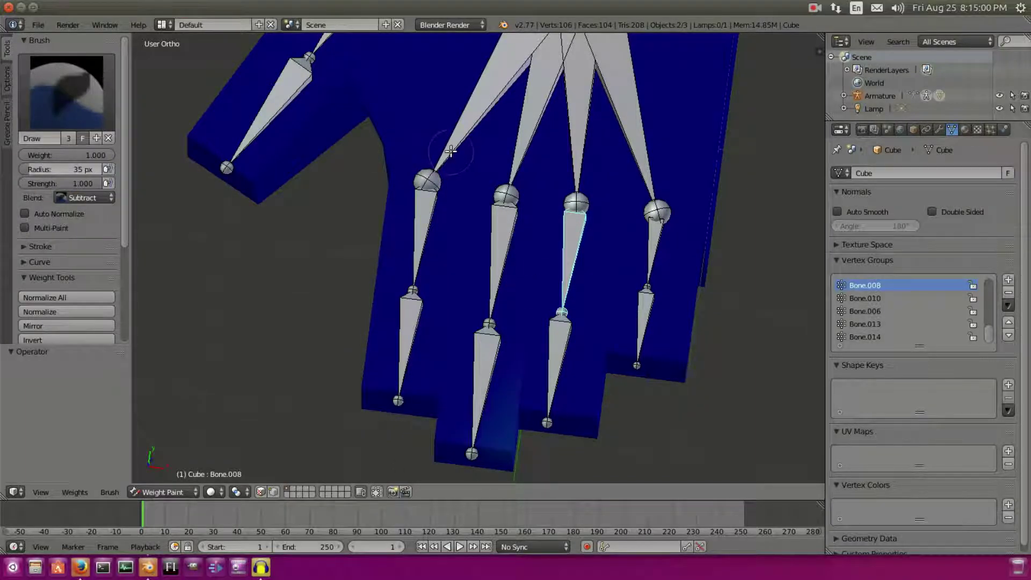
# Step: Switch the mesh to Object Mode and try rotating the ring and middle fingers' base bones about the X axis
pyautogui.press('Tab')
pyautogui.click(178, 492)
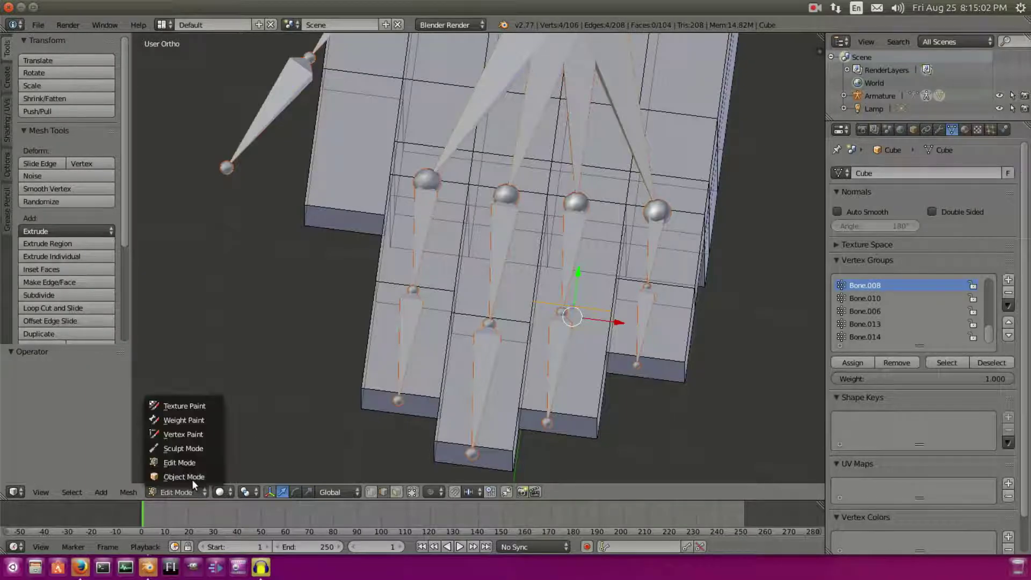
pyautogui.click(193, 483)
pyautogui.rightClick(581, 240)
pyautogui.press('r')
pyautogui.press('x')
pyautogui.rightClick(543, 251)
pyautogui.press('r')
pyautogui.press('x')
pyautogui.rightClick(554, 82)
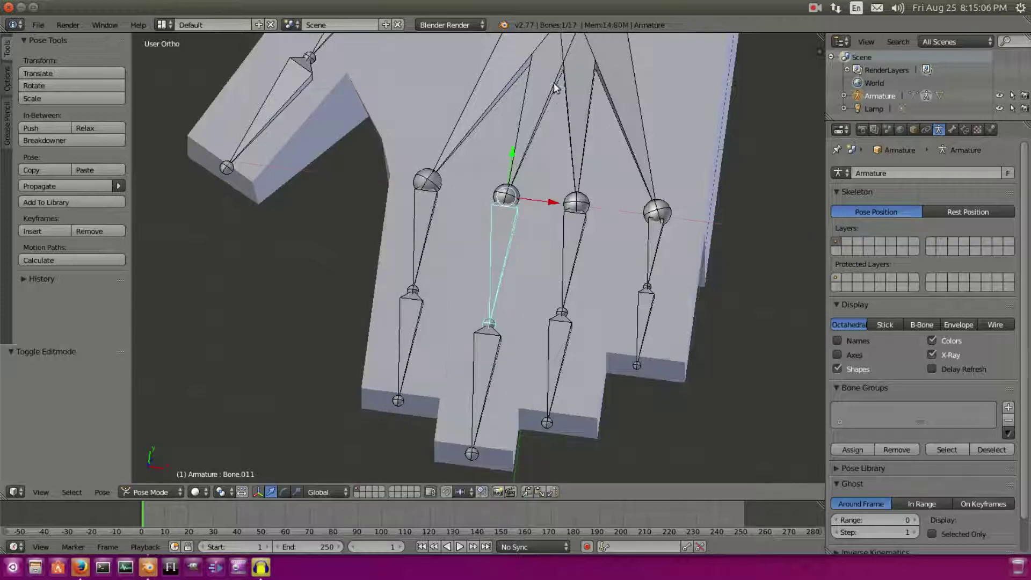
# Step: Select the entire arm mesh in Edit Mode, subdivide it twice, and leave mesh editing
pyautogui.rightClick(576, 302)
pyautogui.press('Tab')
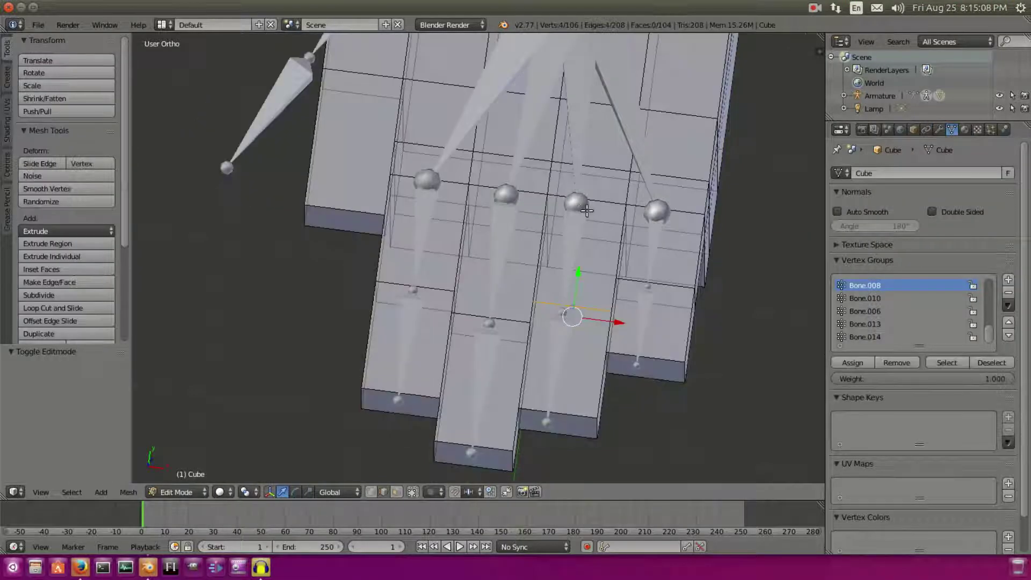
pyautogui.press('a')
pyautogui.moveTo(588, 232); pyautogui.dragTo(566, 337, button='middle')
pyautogui.scroll(3, 566, 338)
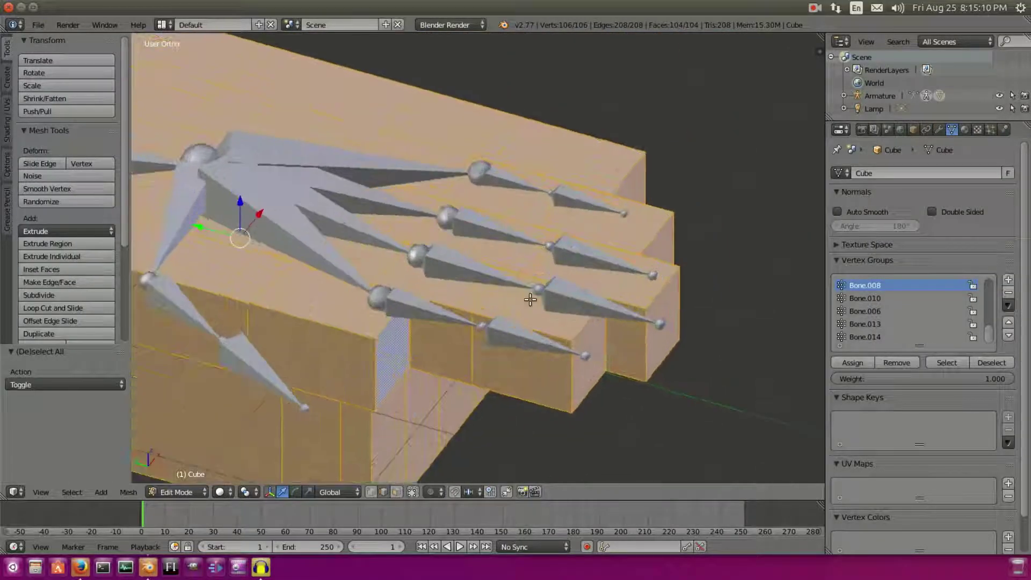
pyautogui.moveTo(531, 293); pyautogui.dragTo(527, 259, button='middle')
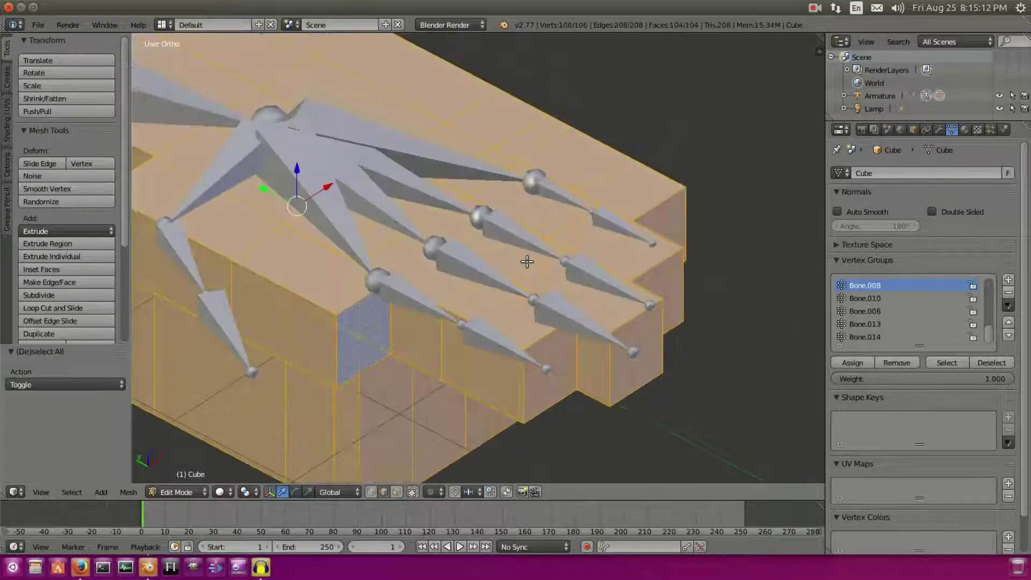
pyautogui.click(55, 295)
pyautogui.click(54, 294)
pyautogui.scroll(1, 579, 187)
pyautogui.moveTo(578, 187); pyautogui.dragTo(581, 253, button='middle')
pyautogui.scroll(3, 566, 248)
pyautogui.press('Tab')
# Step: Put the armature in Pose Mode and try rotating the ring finger's base bone about X on the subdivided mesh
pyautogui.rightClick(566, 259)
pyautogui.press('Tab')
pyautogui.hotkey('ctrl', 'Tab')
pyautogui.press('r')
pyautogui.press('x')
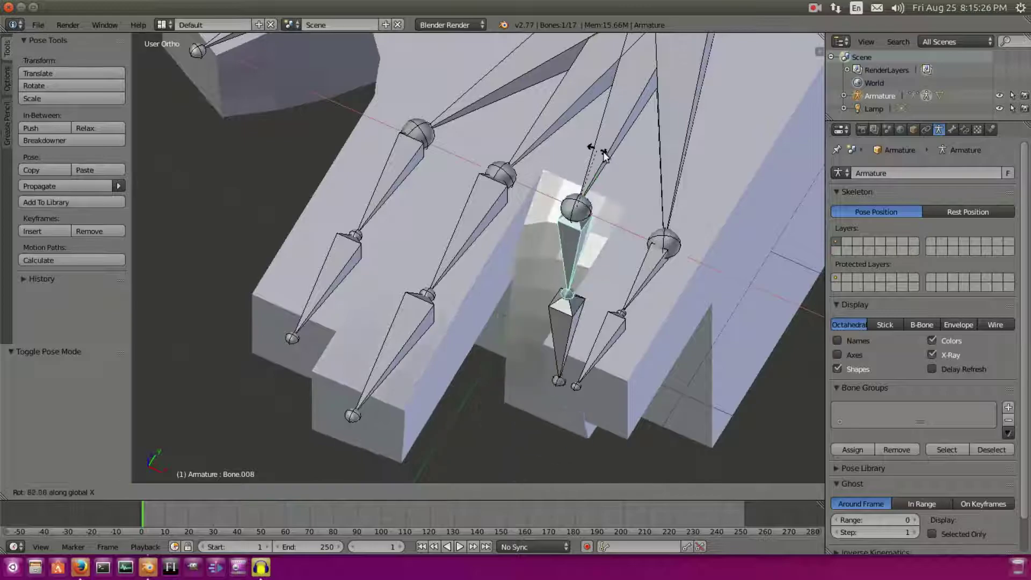
pyautogui.click(570, 319)
pyautogui.rightClick(512, 322)
pyautogui.rightClick(571, 225)
pyautogui.press('r')
pyautogui.press('x')
pyautogui.rightClick(575, 135)
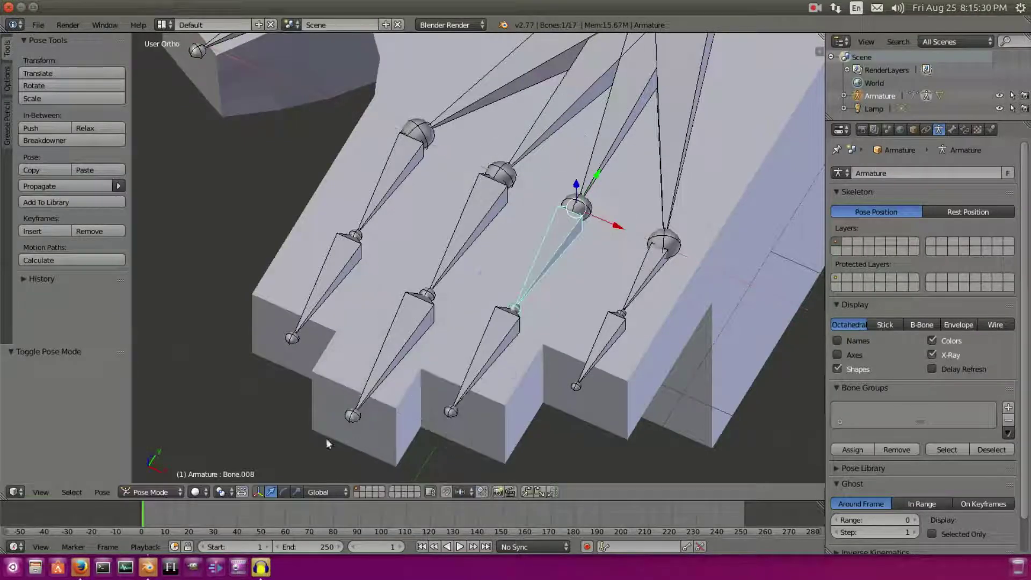
# Step: Switch the subdivided arm mesh to Weight Paint mode and select the ring finger's base bone, Bone.008
pyautogui.click(193, 493)
pyautogui.click(149, 491)
pyautogui.rightClick(426, 388)
pyautogui.click(203, 490)
pyautogui.click(211, 420)
pyautogui.rightClick(575, 223)
pyautogui.rightClick(560, 237)
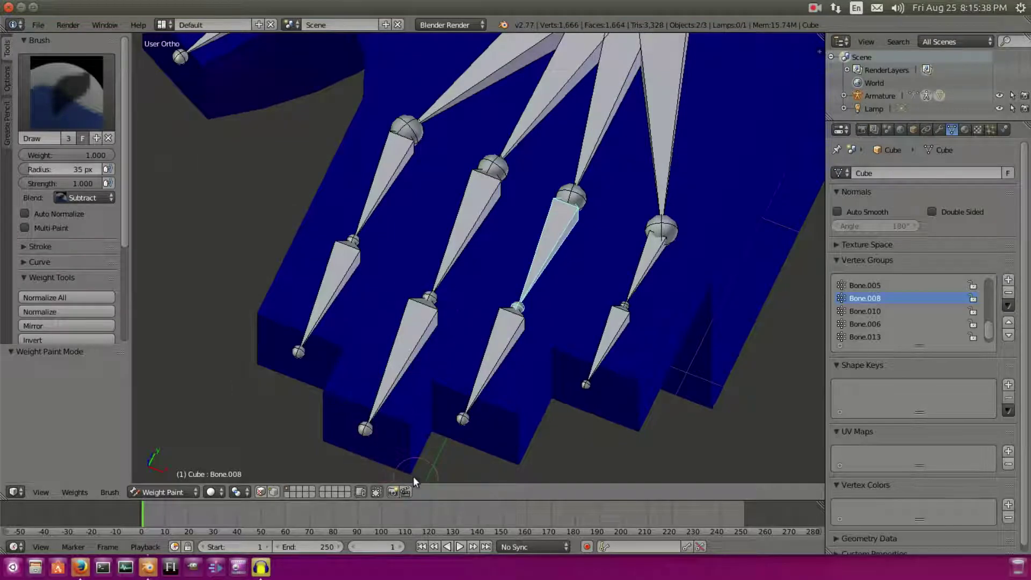
# Step: Try rotating Bone.008 about the X axis in both directions to see which mesh areas move with it
pyautogui.press('r')
pyautogui.press('x')
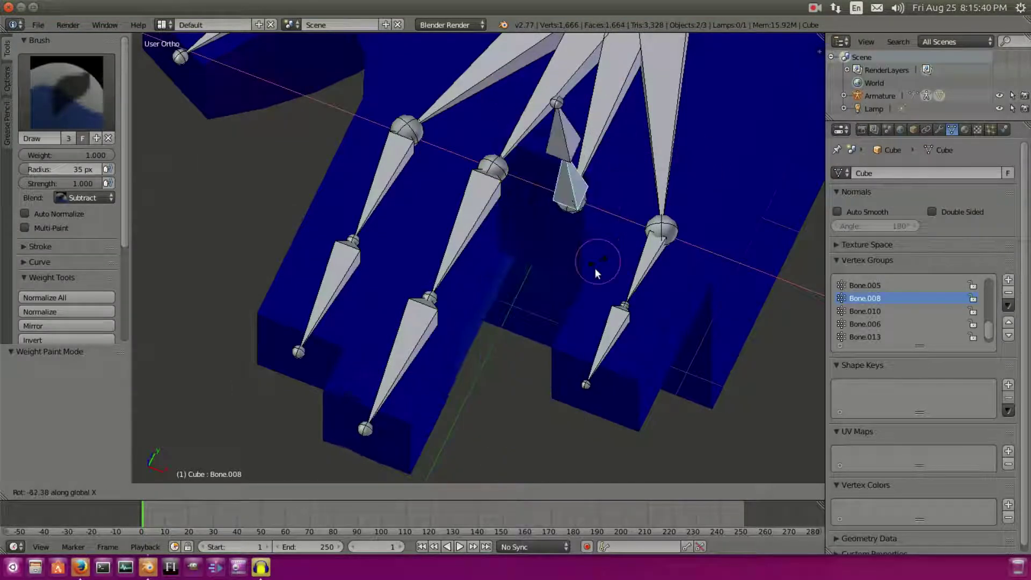
pyautogui.rightClick(585, 275)
pyautogui.press('r')
pyautogui.press('x')
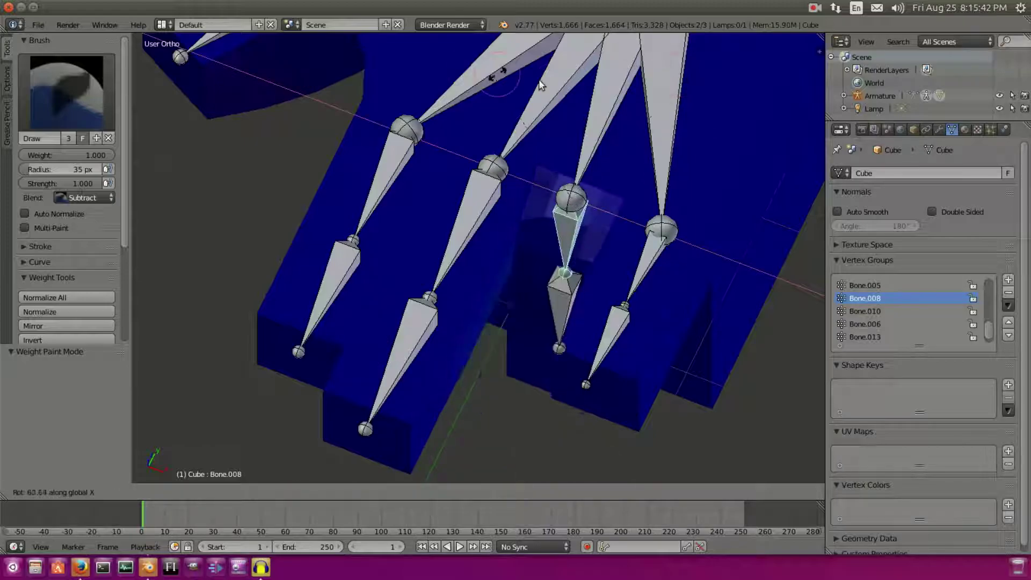
pyautogui.rightClick(580, 268)
# Step: Test-rotate the middle finger's base bone, Bone.011, about X and subtract its weights over the index finger and knuckle area
pyautogui.rightClick(481, 214)
pyautogui.press('r')
pyautogui.press('x')
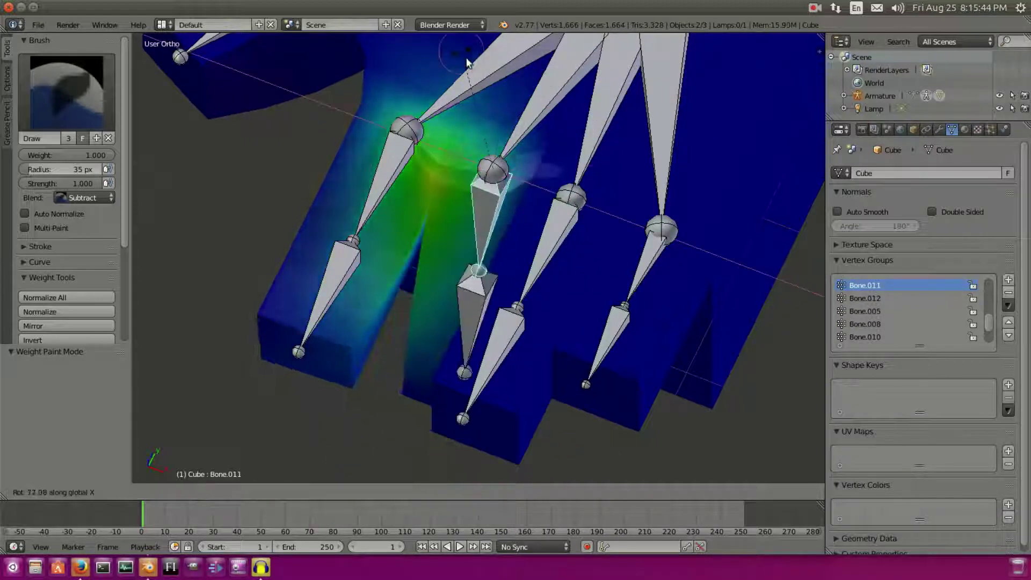
pyautogui.rightClick(466, 62)
pyautogui.moveTo(437, 102); pyautogui.dragTo(347, 303)
pyautogui.moveTo(347, 304); pyautogui.dragTo(392, 322, button='middle')
pyautogui.moveTo(363, 87); pyautogui.dragTo(365, 375)
pyautogui.moveTo(408, 90); pyautogui.dragTo(358, 388)
pyautogui.moveTo(359, 107); pyautogui.dragTo(355, 300)
pyautogui.moveTo(317, 106); pyautogui.dragTo(317, 344)
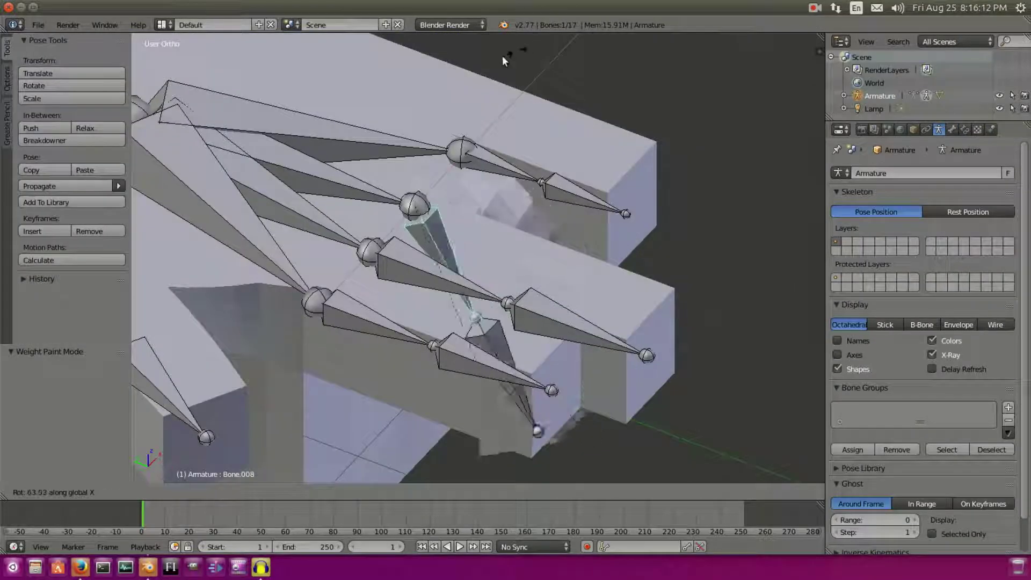
# Step: Try rotating the base bones of the ring and index fingers in Pose Mode to check the repainted weights
pyautogui.rightClick(526, 244)
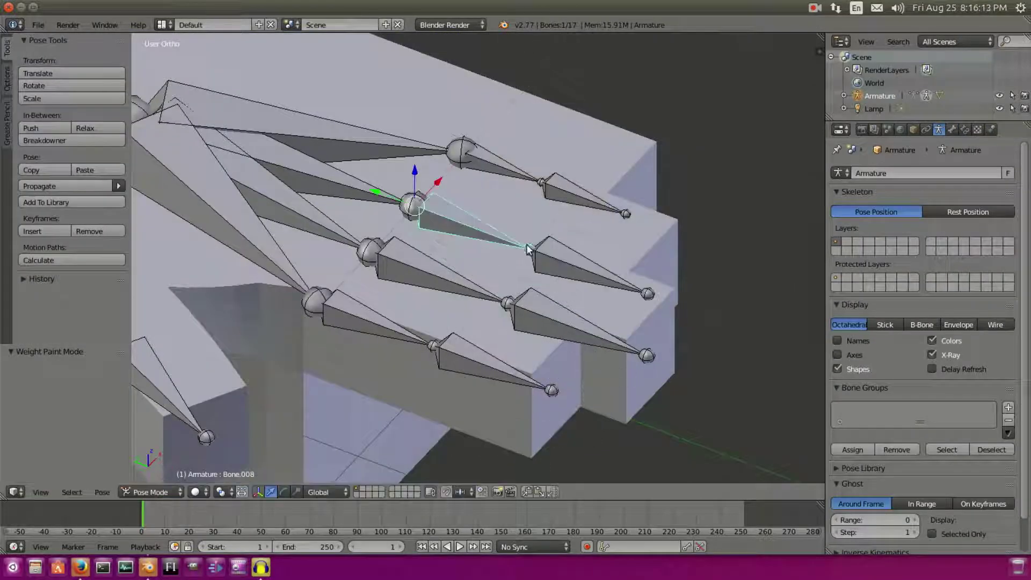
pyautogui.press('r')
pyautogui.press('Escape')
pyautogui.rightClick(368, 343)
pyautogui.press('r')
pyautogui.press('Escape')
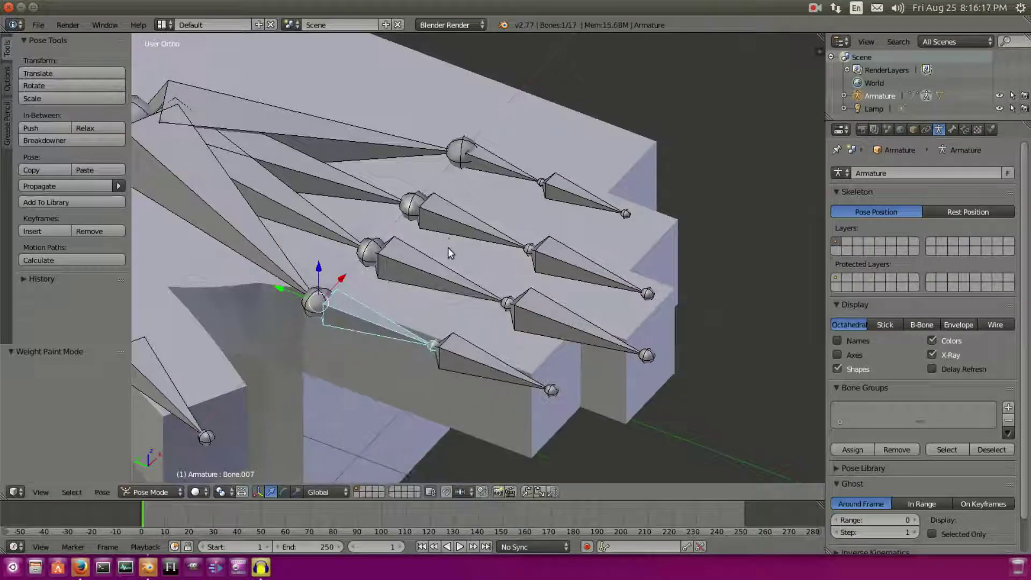
# Step: Try rotating the middle finger's base and tip bones and the index finger's tip bone to check their deformation
pyautogui.rightClick(449, 249)
pyautogui.press('r')
pyautogui.rightClick(573, 362)
pyautogui.rightClick(585, 347)
pyautogui.press('r')
pyautogui.press('Escape')
pyautogui.rightClick(530, 338)
pyautogui.press('r')
pyautogui.press('Escape')
pyautogui.scroll(-6, 463, 265)
pyautogui.keyDown('shift'); pyautogui.moveTo(466, 278); pyautogui.dragTo(690, 398, button='middle'); pyautogui.keyUp('shift')
pyautogui.moveTo(690, 397); pyautogui.dragTo(695, 379, button='middle')
pyautogui.keyDown('shift'); pyautogui.moveTo(694, 379); pyautogui.dragTo(649, 326, button='middle'); pyautogui.keyUp('shift')
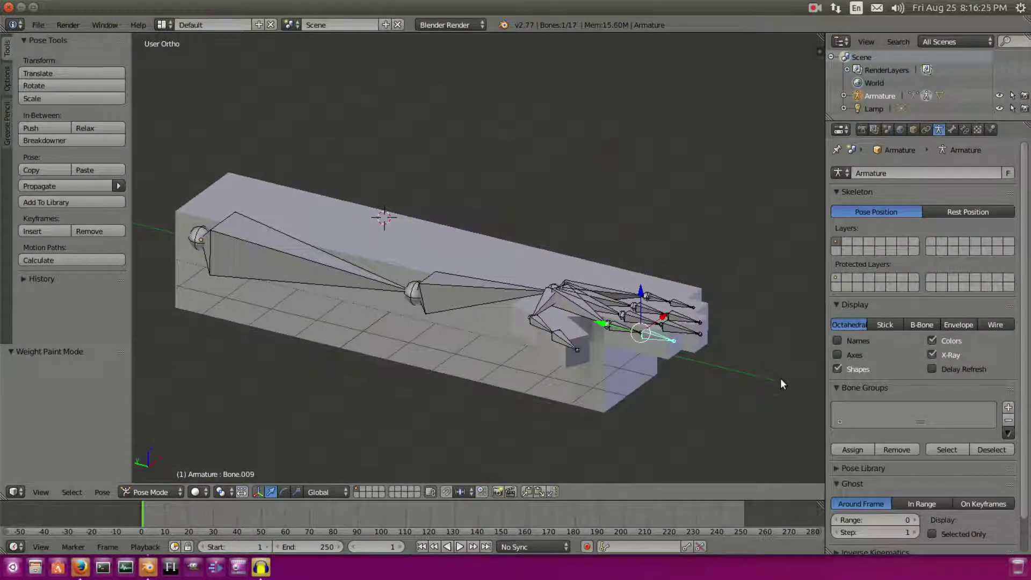